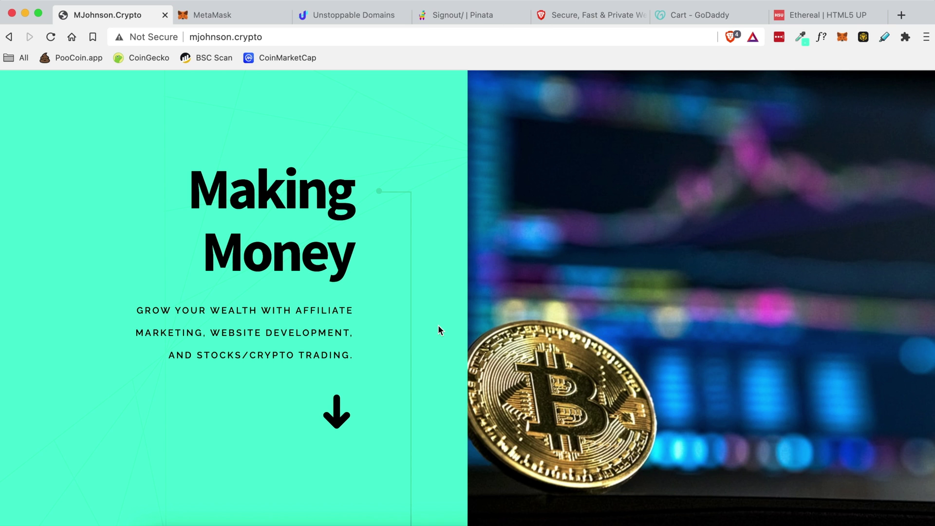
- Scroll through the current mjohnson.crypto site from its first section down and back up
{"action": "left_click", "coordinate": [337, 411]}
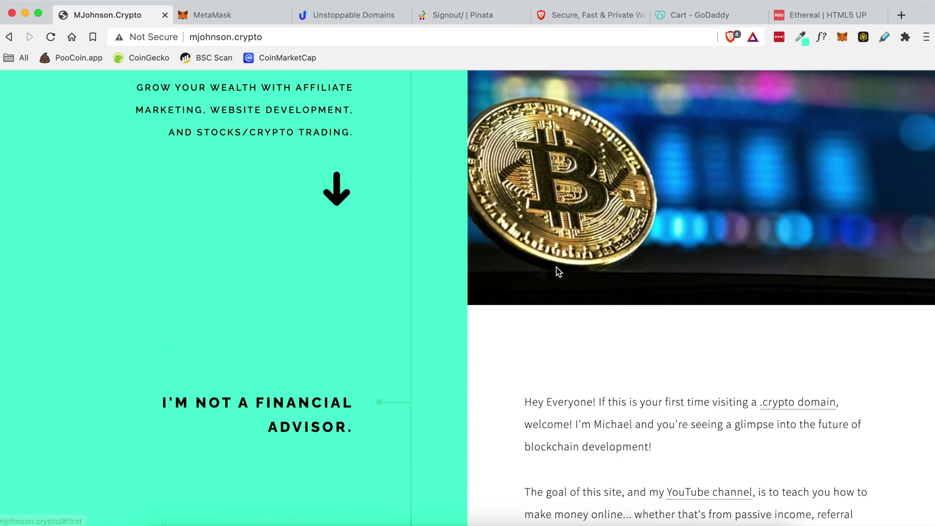
{"action": "scroll", "coordinate": [410, 327], "scroll_direction": "down", "scroll_amount": 7}
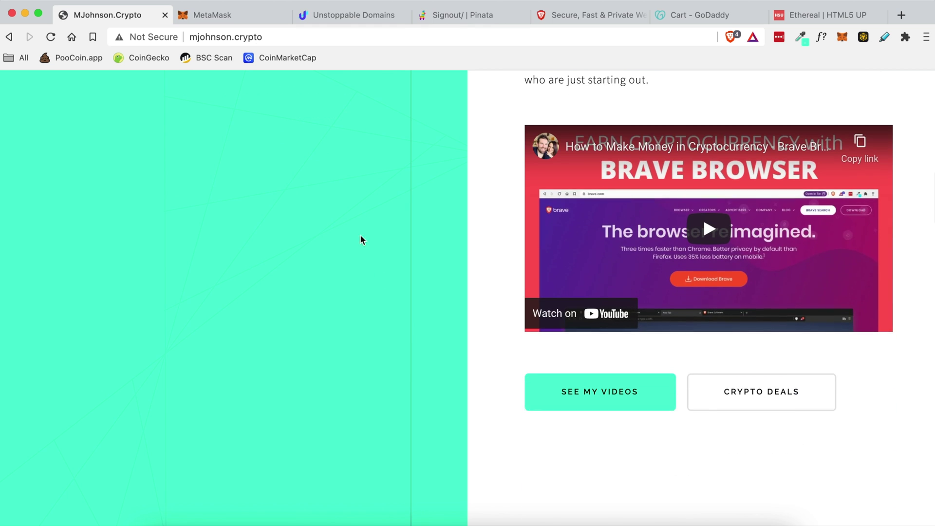
{"action": "left_click_drag", "start_coordinate": [234, 36], "coordinate": [271, 36]}
{"action": "left_click", "coordinate": [293, 136]}
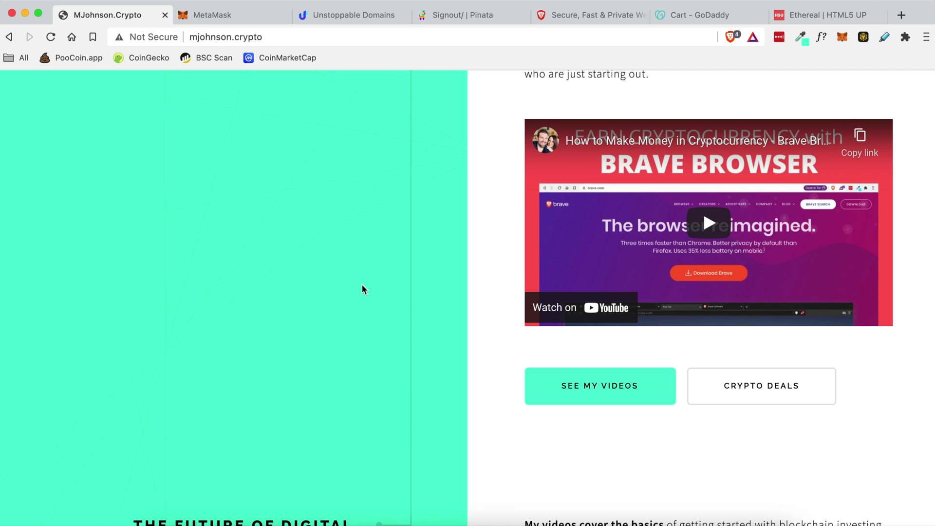
{"action": "scroll", "coordinate": [362, 290], "scroll_direction": "down", "scroll_amount": 9}
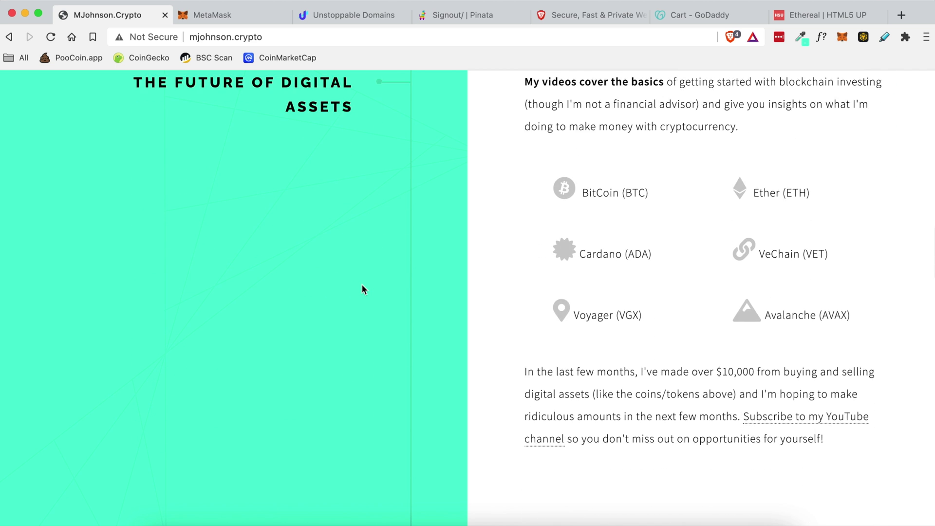
{"action": "scroll", "coordinate": [362, 289], "scroll_direction": "down", "scroll_amount": 6}
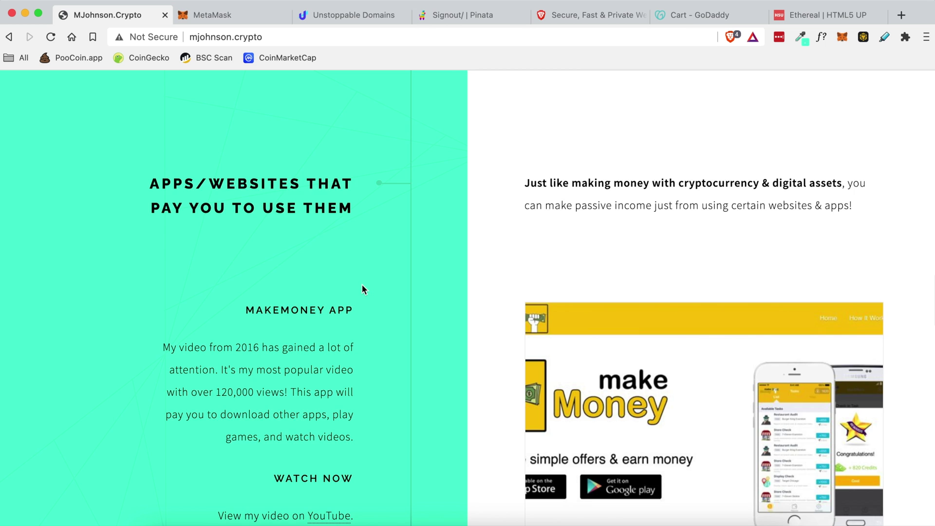
{"action": "scroll", "coordinate": [362, 290], "scroll_direction": "down", "scroll_amount": 6}
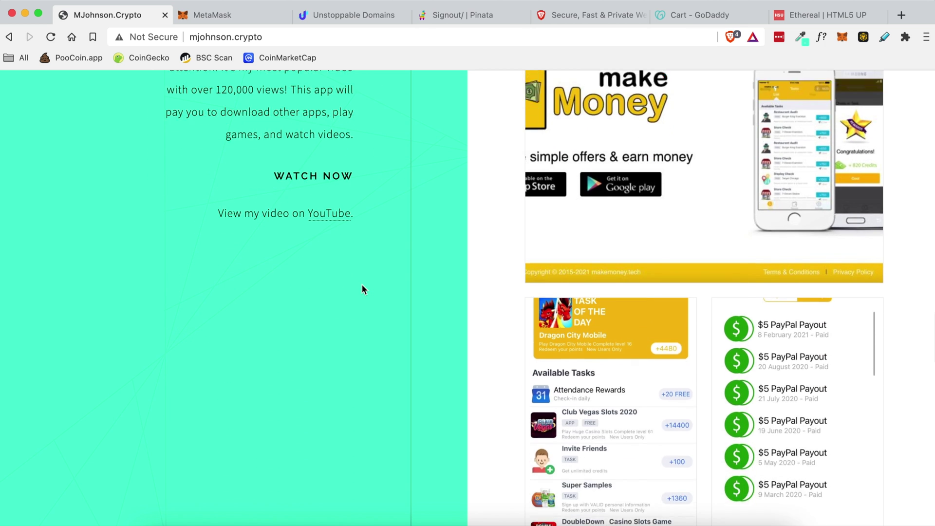
{"action": "scroll", "coordinate": [362, 289], "scroll_direction": "down", "scroll_amount": 9}
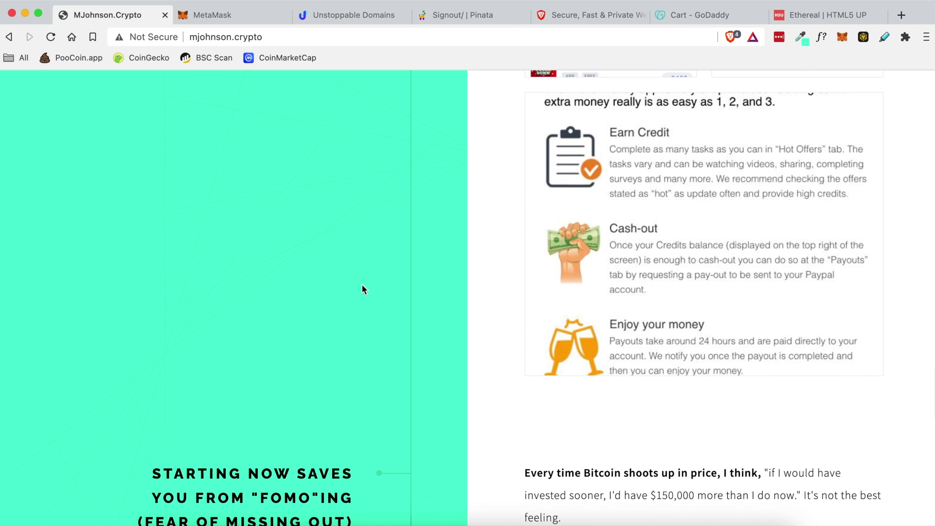
{"action": "scroll", "coordinate": [362, 289], "scroll_direction": "down", "scroll_amount": 4}
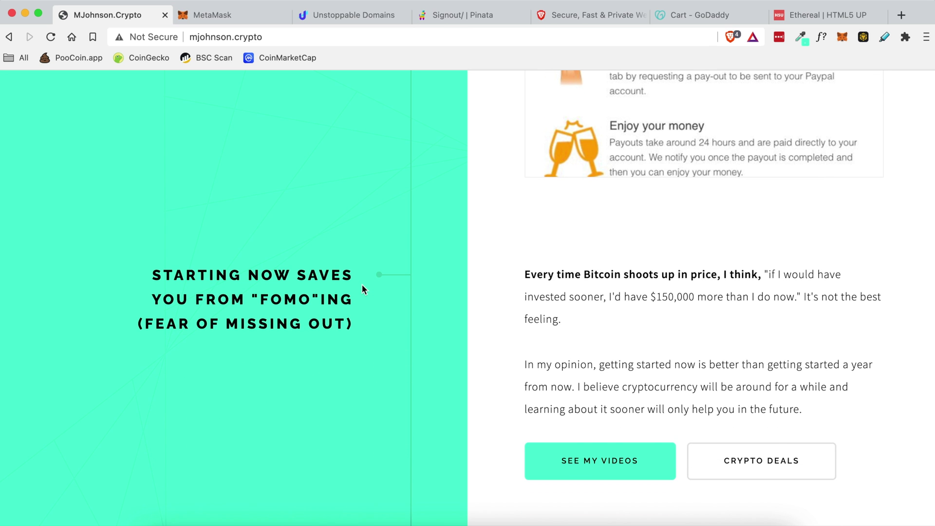
{"action": "scroll", "coordinate": [362, 289], "scroll_direction": "down", "scroll_amount": 14}
{"action": "scroll", "coordinate": [362, 289], "scroll_direction": "up", "scroll_amount": 4}
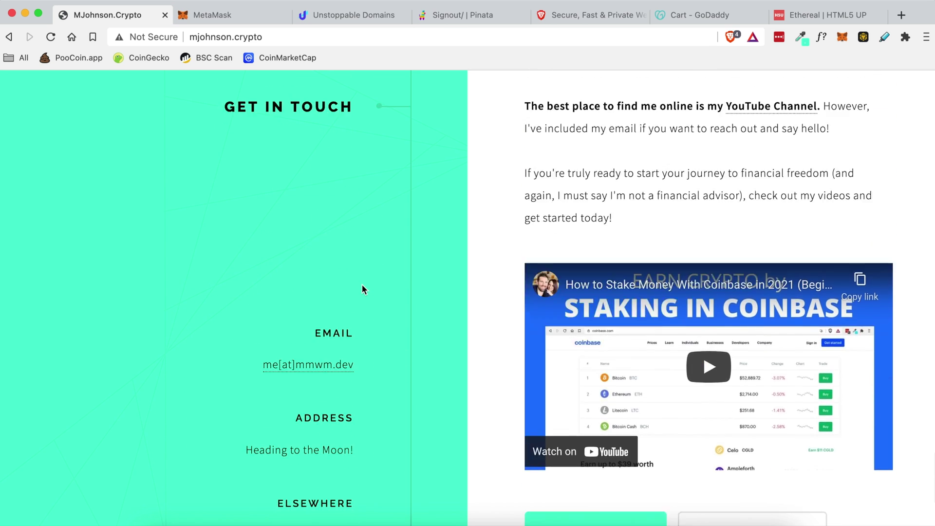
{"action": "scroll", "coordinate": [361, 285], "scroll_direction": "up", "scroll_amount": 20}
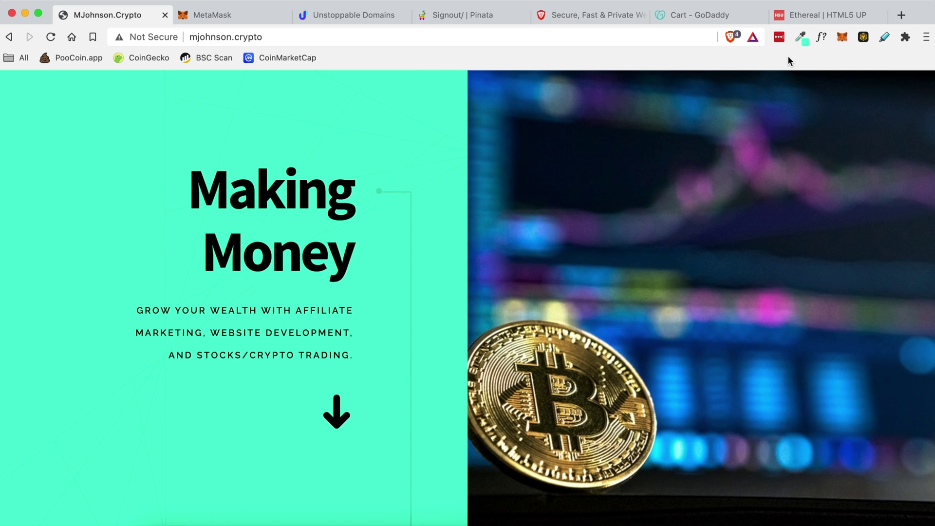
- Preview the Ethereal template page on html5up.net by scrolling through it
{"action": "left_click", "coordinate": [820, 11]}
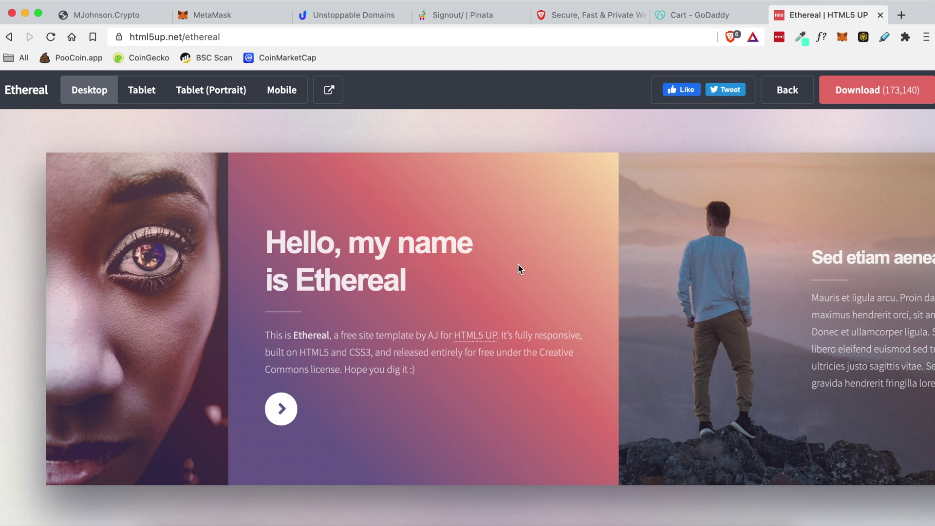
{"action": "scroll", "coordinate": [518, 264], "scroll_direction": "down", "scroll_amount": 5}
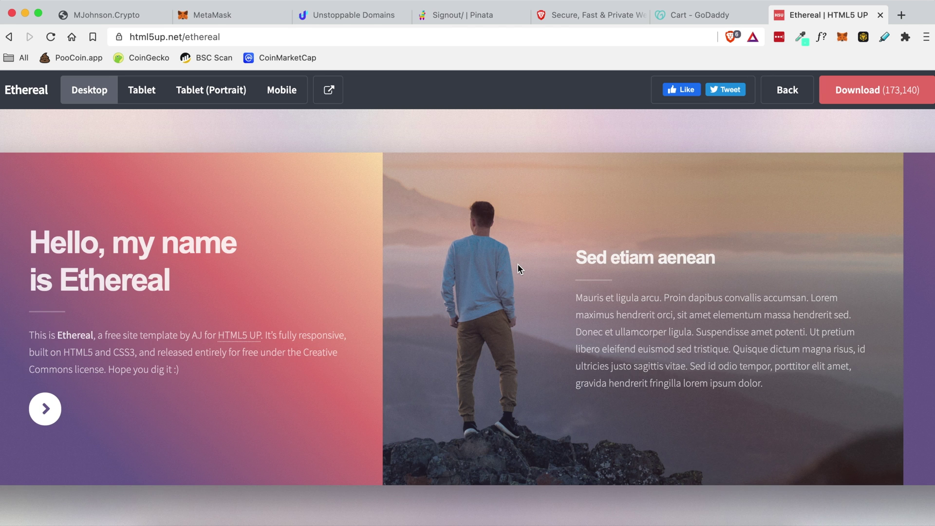
{"action": "scroll", "coordinate": [517, 264], "scroll_direction": "down", "scroll_amount": 15}
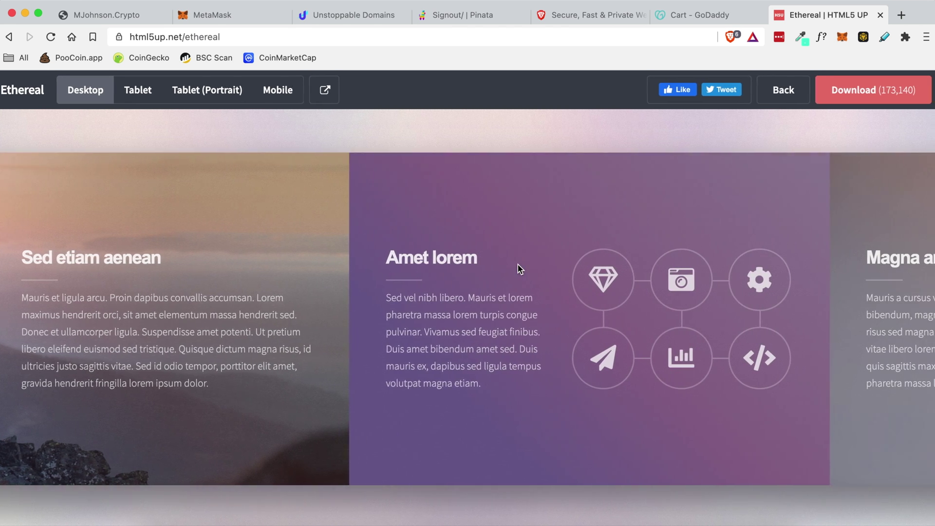
{"action": "scroll", "coordinate": [632, 347], "scroll_direction": "down", "scroll_amount": 10}
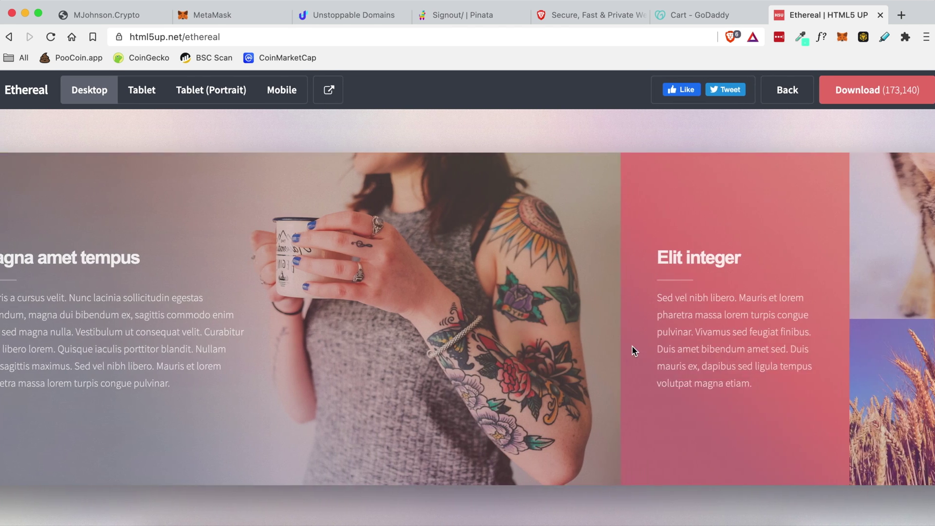
{"action": "scroll", "coordinate": [633, 350], "scroll_direction": "down", "scroll_amount": 20}
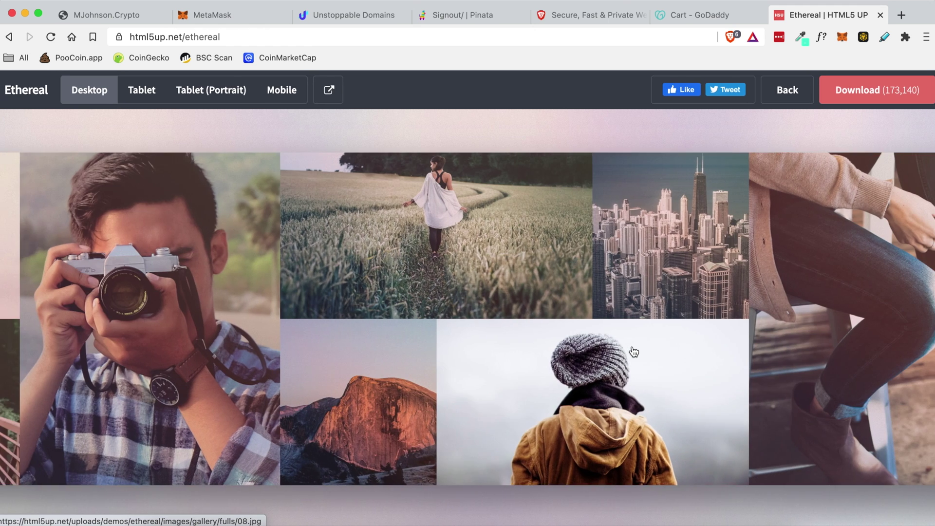
{"action": "scroll", "coordinate": [633, 352], "scroll_direction": "down", "scroll_amount": 20}
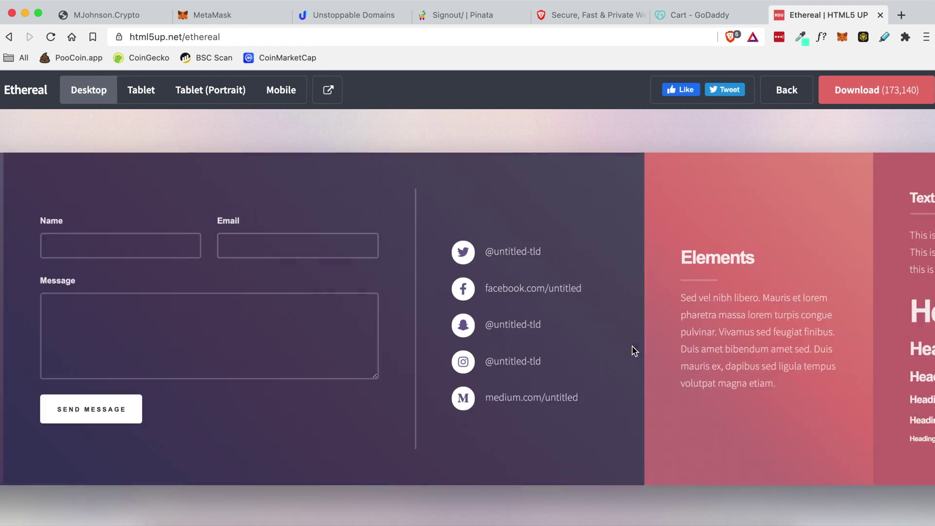
{"action": "scroll", "coordinate": [632, 346], "scroll_direction": "down", "scroll_amount": 7}
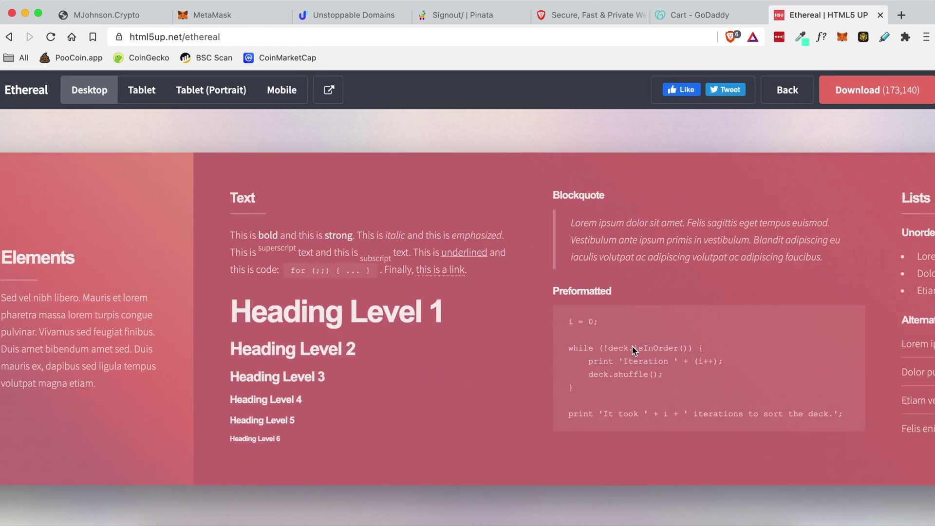
{"action": "scroll", "coordinate": [632, 346], "scroll_direction": "up", "scroll_amount": 8}
{"action": "scroll", "coordinate": [632, 346], "scroll_direction": "up", "scroll_amount": 20}
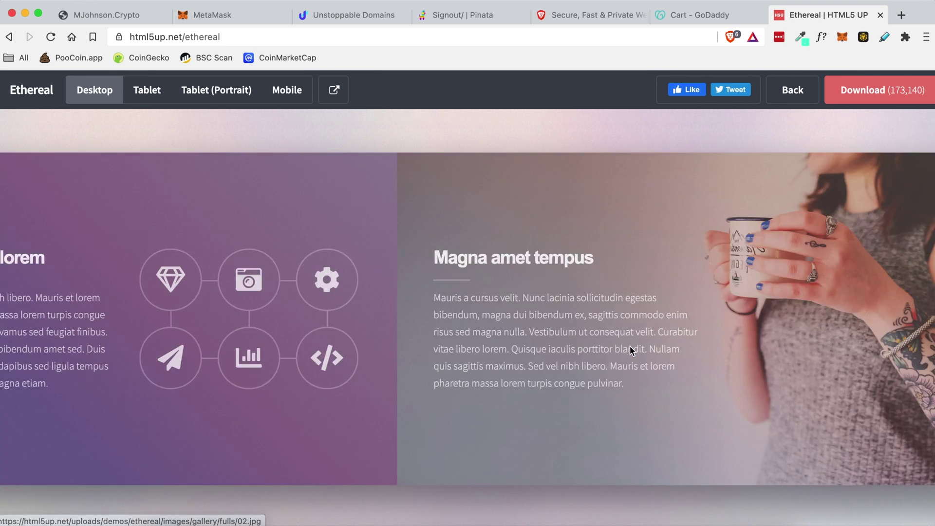
{"action": "scroll", "coordinate": [316, 451], "scroll_direction": "up", "scroll_amount": 10}
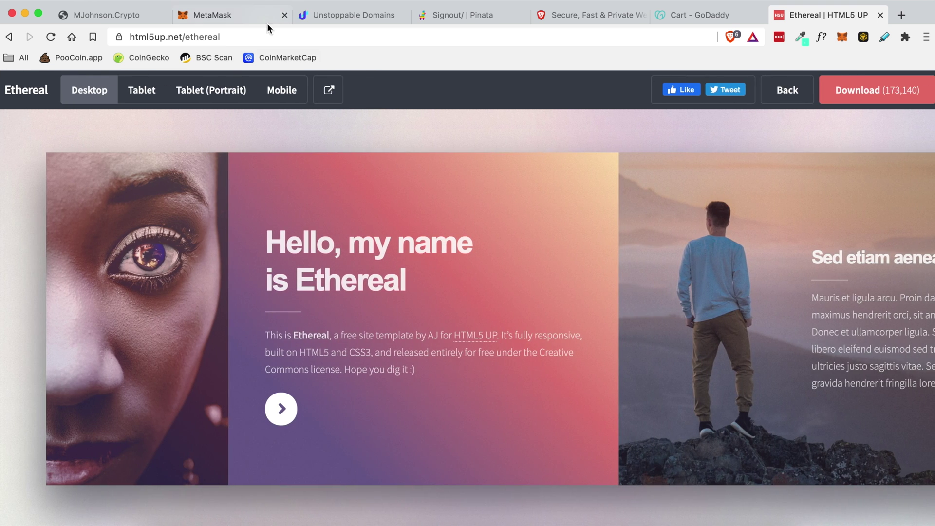
- Return to mjohnson.crypto, then look over the MetaMask, Unstoppable Domains, Pinata and Brave sites
{"action": "left_click", "coordinate": [142, 16]}
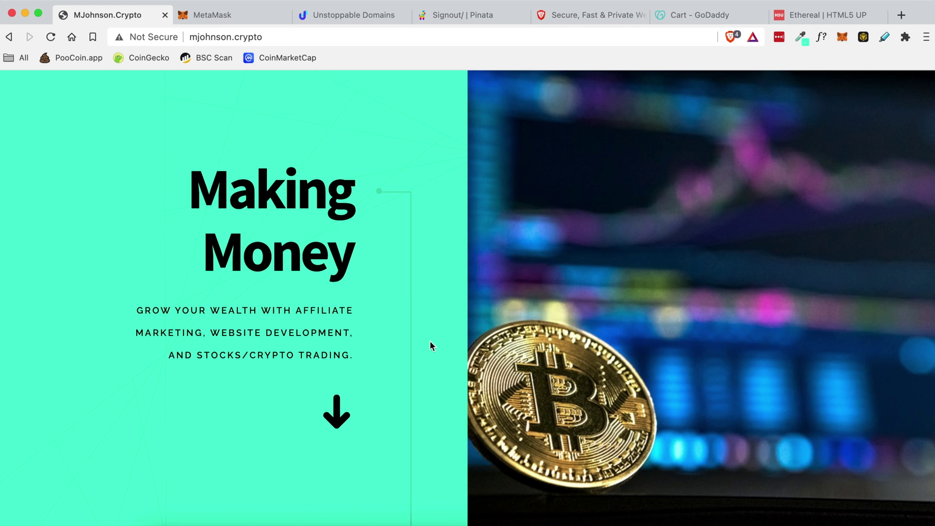
{"action": "left_click_drag", "start_coordinate": [231, 36], "coordinate": [286, 37]}
{"action": "left_click", "coordinate": [314, 118]}
{"action": "left_click", "coordinate": [235, 12]}
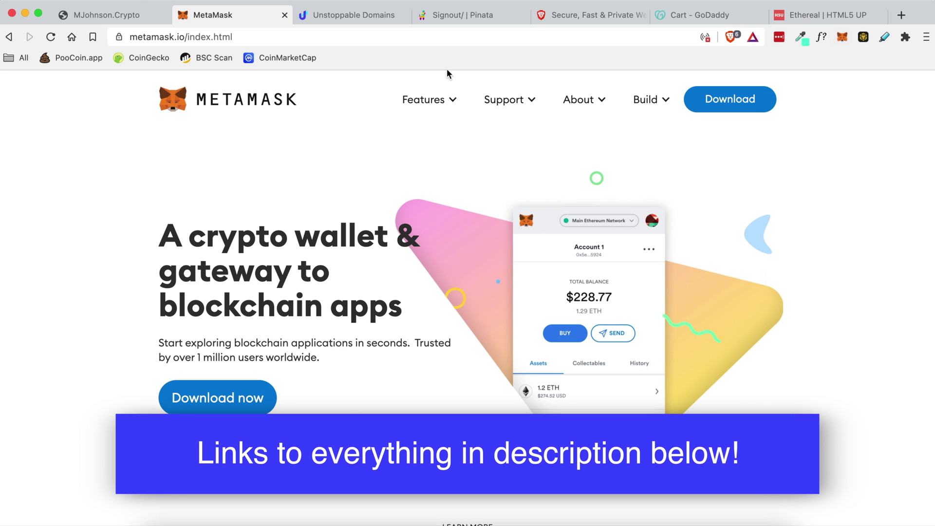
{"action": "left_click", "coordinate": [354, 15]}
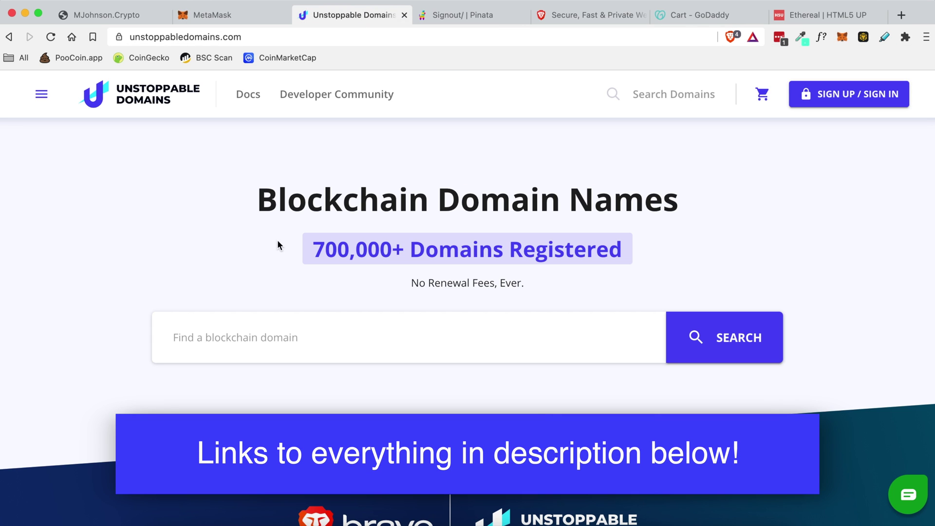
{"action": "left_click", "coordinate": [465, 22]}
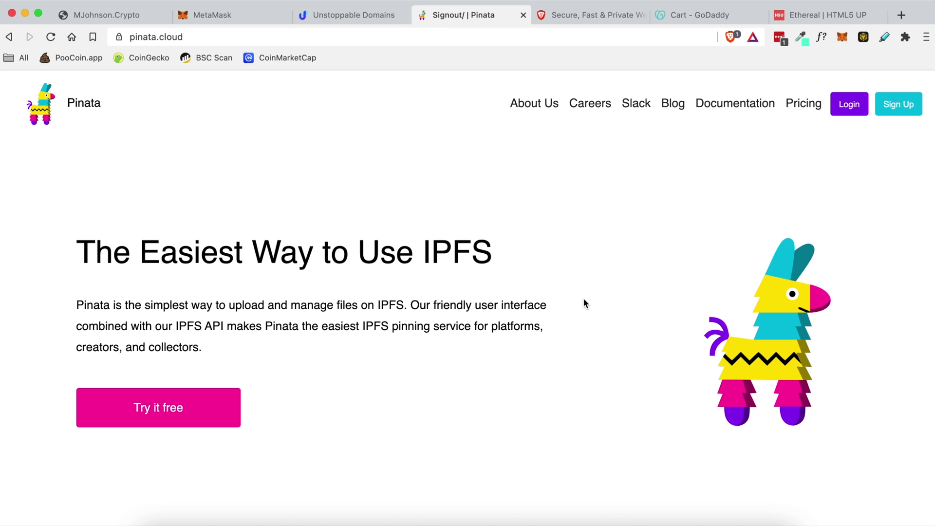
{"action": "left_click", "coordinate": [574, 8]}
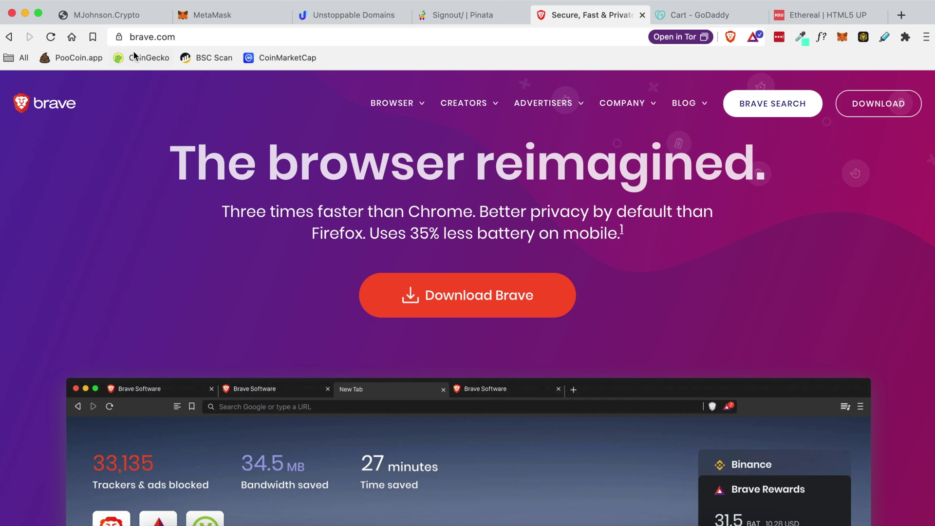
- Revisit mjohnson.crypto and the Brave site, ending on the Ethereal template demo
{"action": "left_click", "coordinate": [143, 16]}
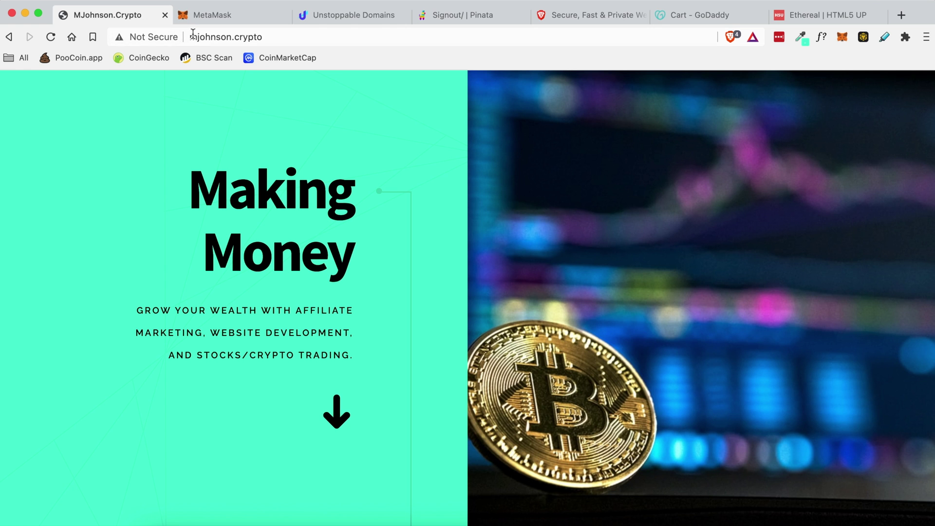
{"action": "left_click", "coordinate": [284, 37]}
{"action": "left_click", "coordinate": [367, 141]}
{"action": "left_click", "coordinate": [609, 16]}
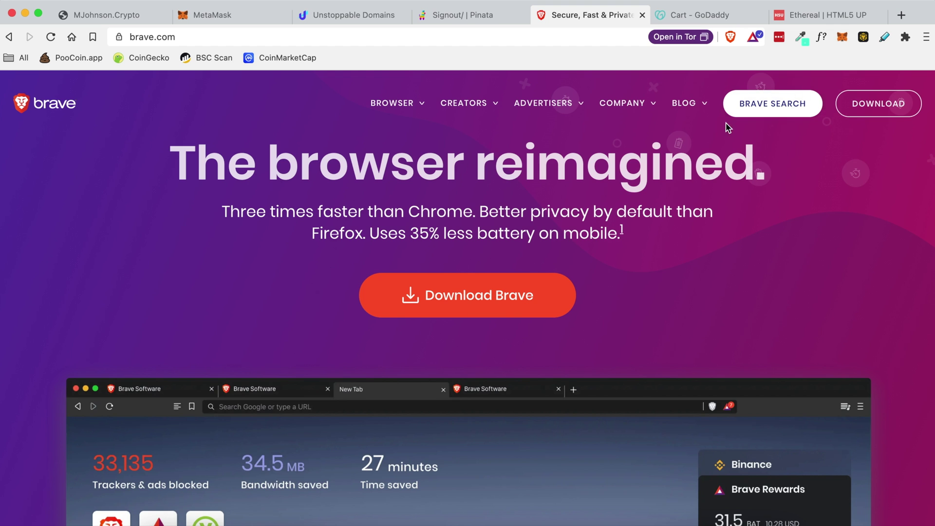
{"action": "left_click", "coordinate": [808, 15]}
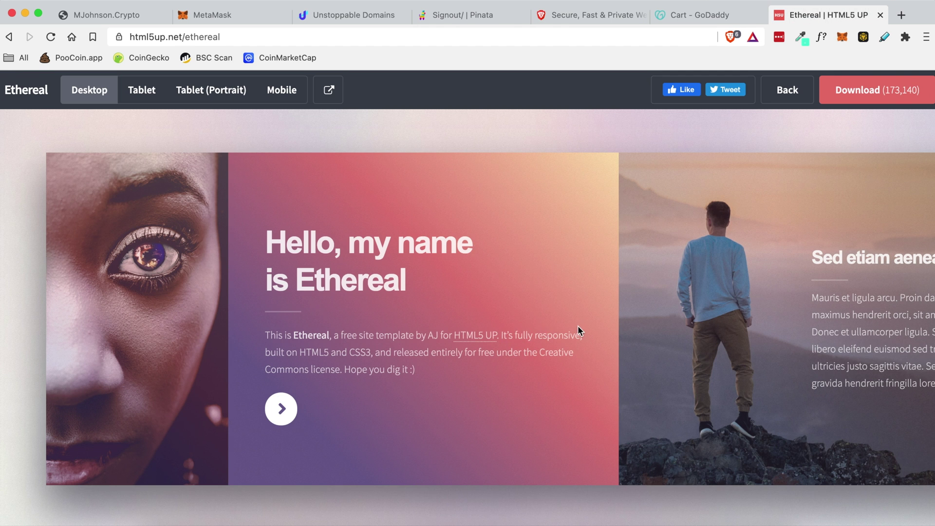
- Scroll sideways through the Ethereal demo's panels on html5up.net
{"action": "left_click_drag", "start_coordinate": [130, 37], "coordinate": [178, 39]}
{"action": "left_click", "coordinate": [312, 127]}
{"action": "scroll", "coordinate": [752, 267], "scroll_direction": "right", "scroll_amount": 10}
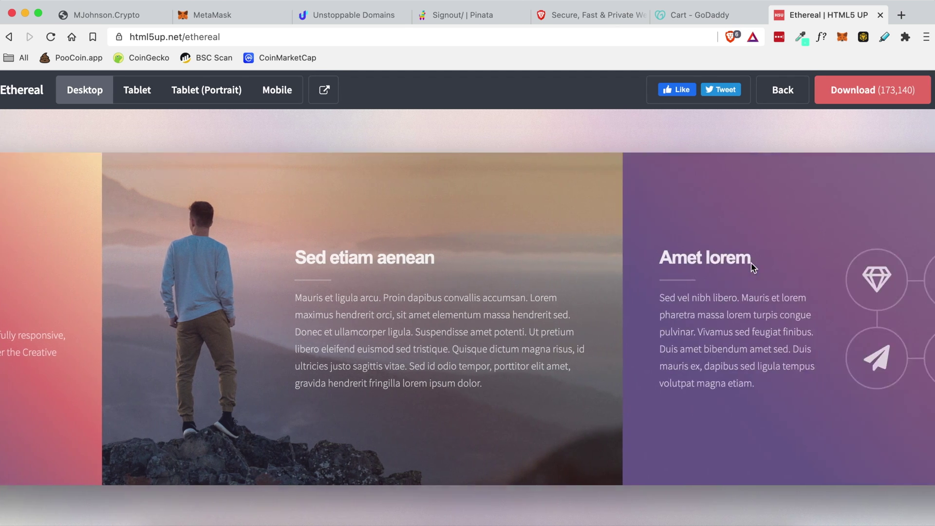
{"action": "scroll", "coordinate": [751, 267], "scroll_direction": "right", "scroll_amount": 10}
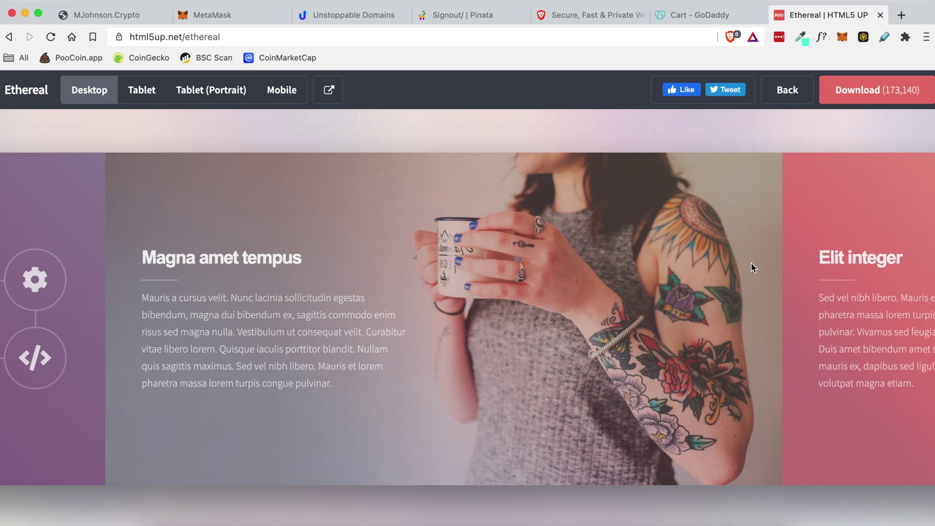
{"action": "scroll", "coordinate": [751, 267], "scroll_direction": "right", "scroll_amount": 10}
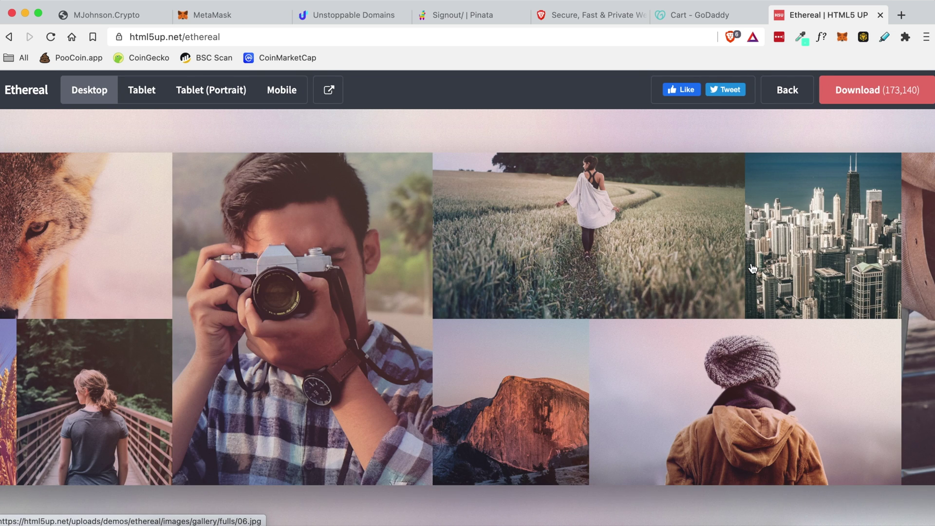
{"action": "scroll", "coordinate": [752, 267], "scroll_direction": "right", "scroll_amount": 10}
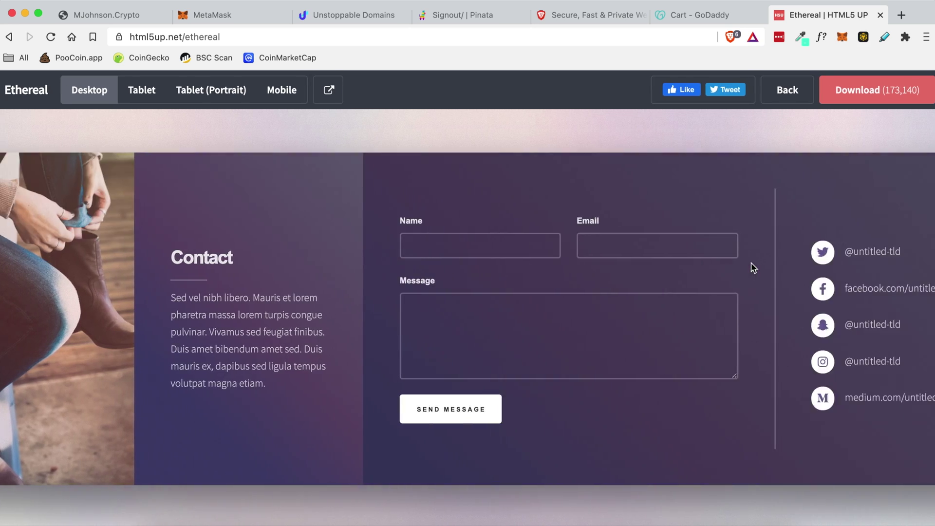
{"action": "scroll", "coordinate": [751, 263], "scroll_direction": "left", "scroll_amount": 15}
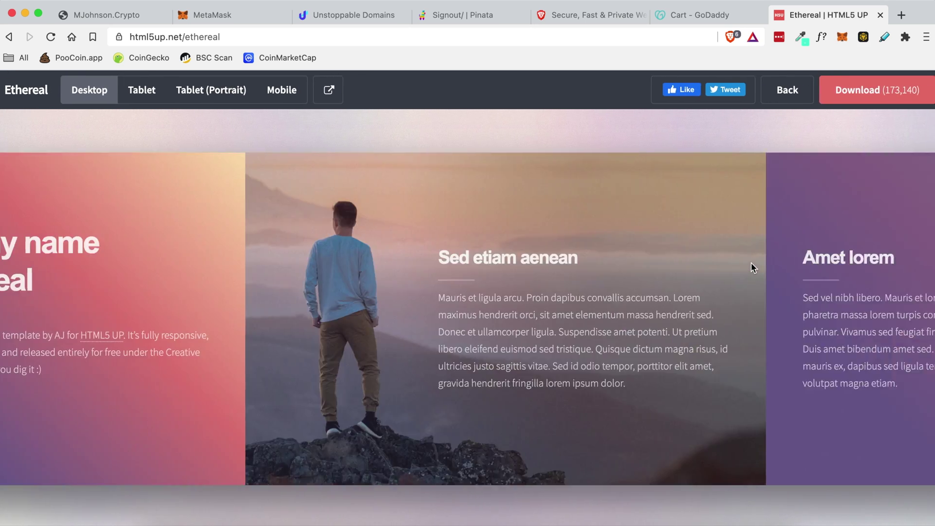
{"action": "scroll", "coordinate": [751, 267], "scroll_direction": "left", "scroll_amount": 5}
- Compare with the mjohnson.crypto site, revisit Ethereal, then go to the MetaMask homepage
{"action": "left_click", "coordinate": [141, 14]}
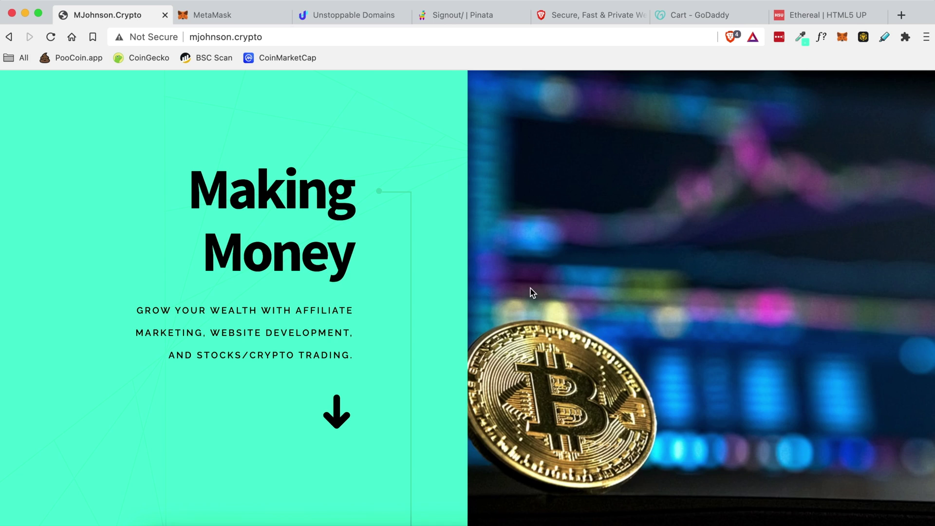
{"action": "scroll", "coordinate": [425, 354], "scroll_direction": "down", "scroll_amount": 20}
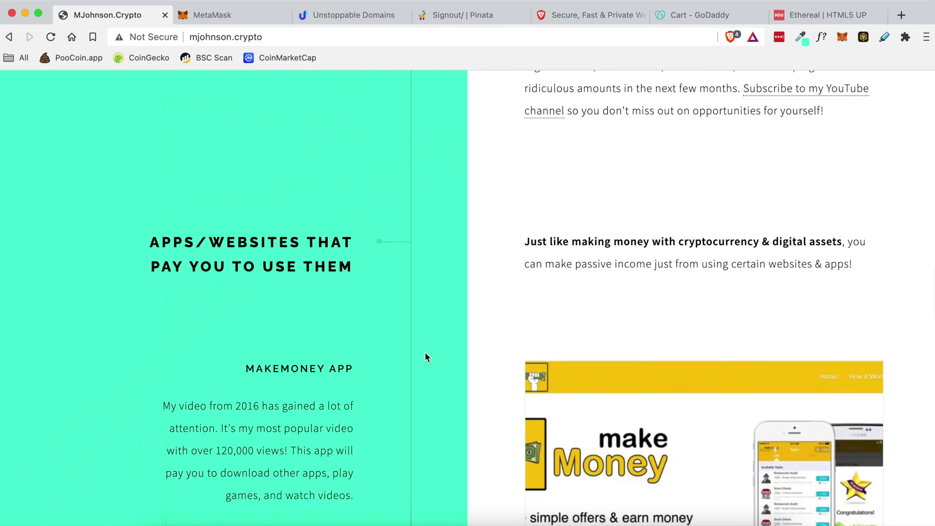
{"action": "scroll", "coordinate": [425, 351], "scroll_direction": "up", "scroll_amount": 8}
{"action": "left_click", "coordinate": [826, 15]}
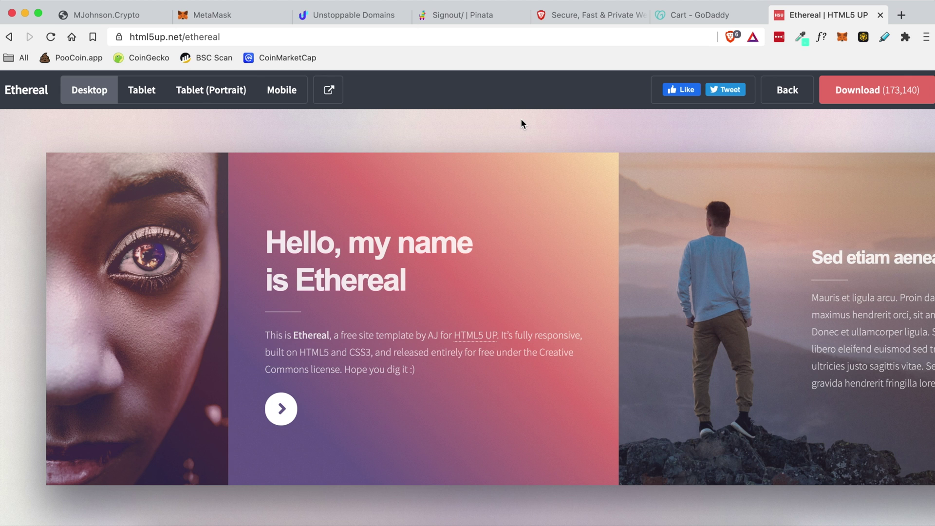
{"action": "left_click", "coordinate": [236, 15]}
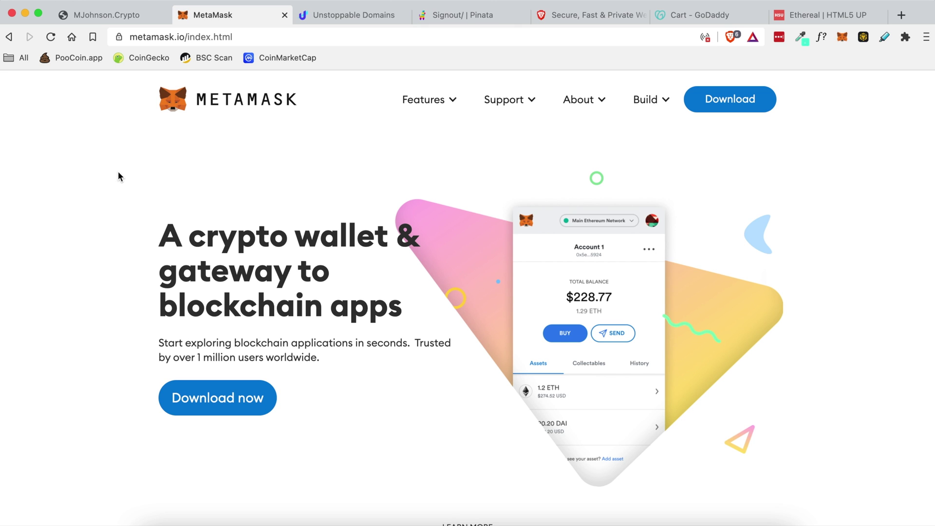
{"action": "left_click_drag", "start_coordinate": [159, 236], "coordinate": [391, 249]}
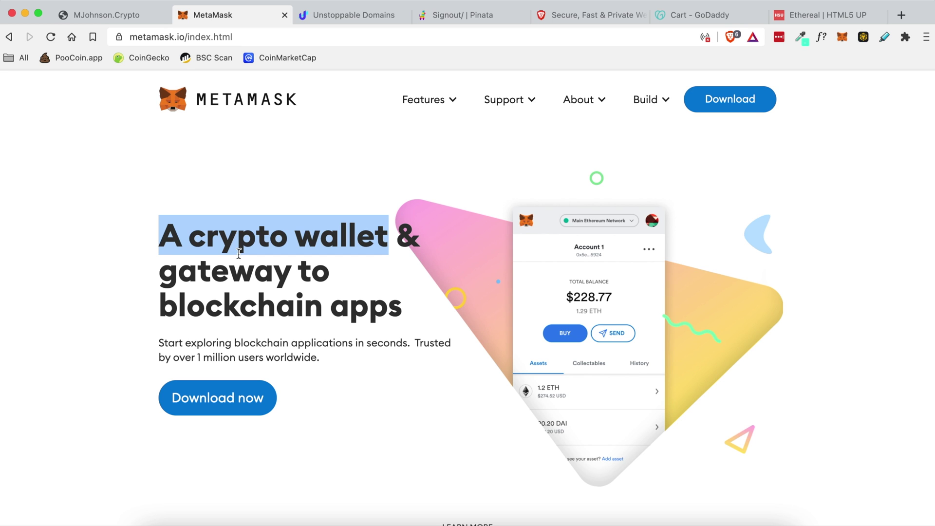
{"action": "left_click_drag", "start_coordinate": [213, 269], "coordinate": [307, 311]}
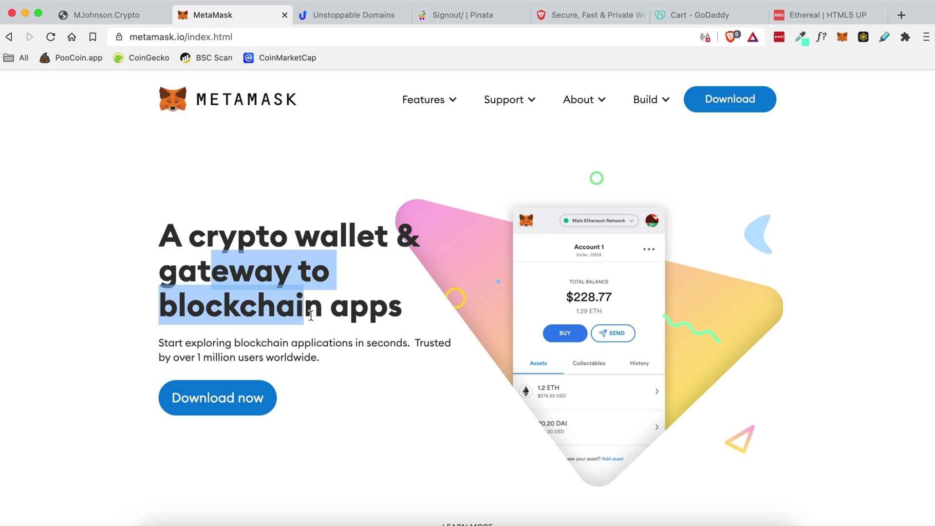
{"action": "left_click", "coordinate": [351, 306]}
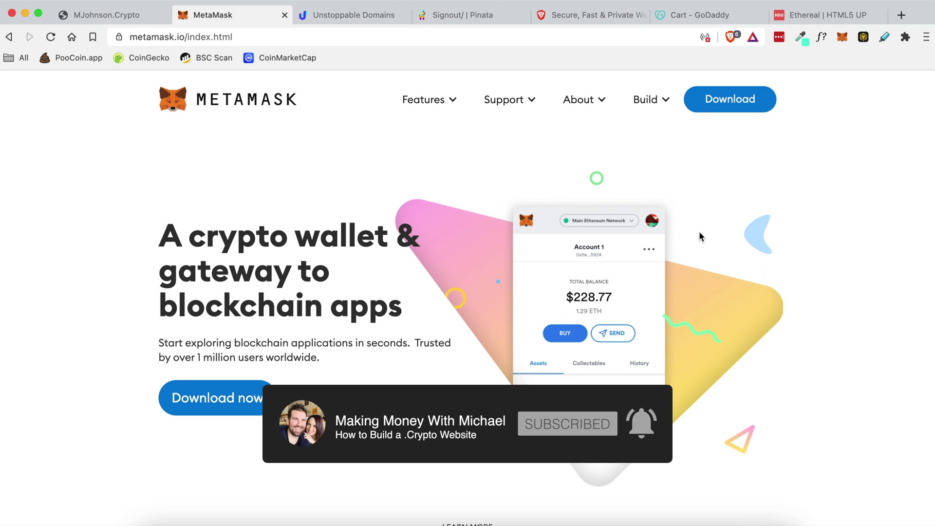
- View MetaMask's iOS, Android and Brave download options, then go to the Unstoppable Domains guide
{"action": "left_click", "coordinate": [735, 103]}
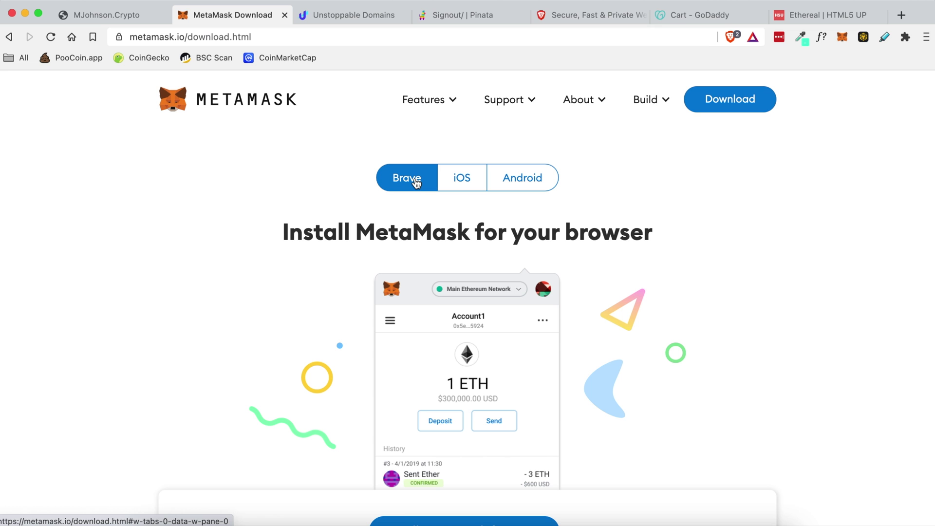
{"action": "left_click", "coordinate": [453, 182]}
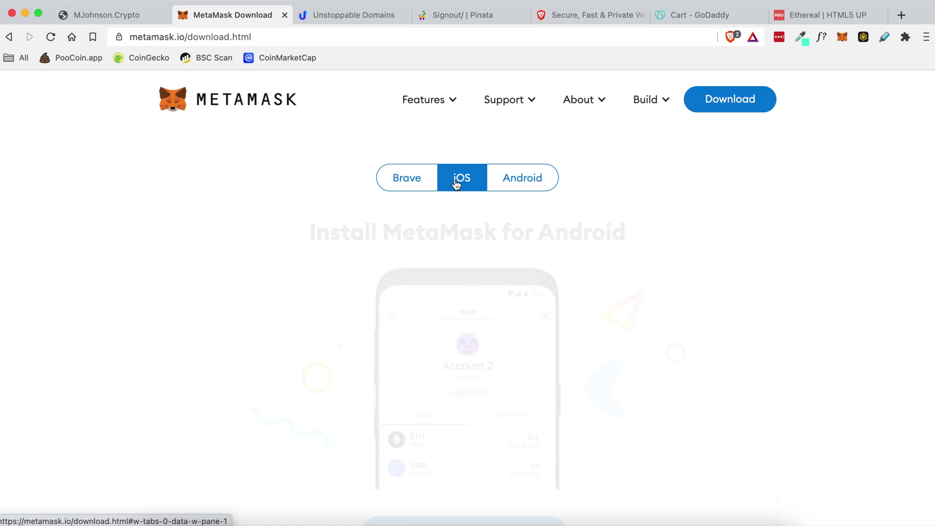
{"action": "left_click", "coordinate": [519, 179]}
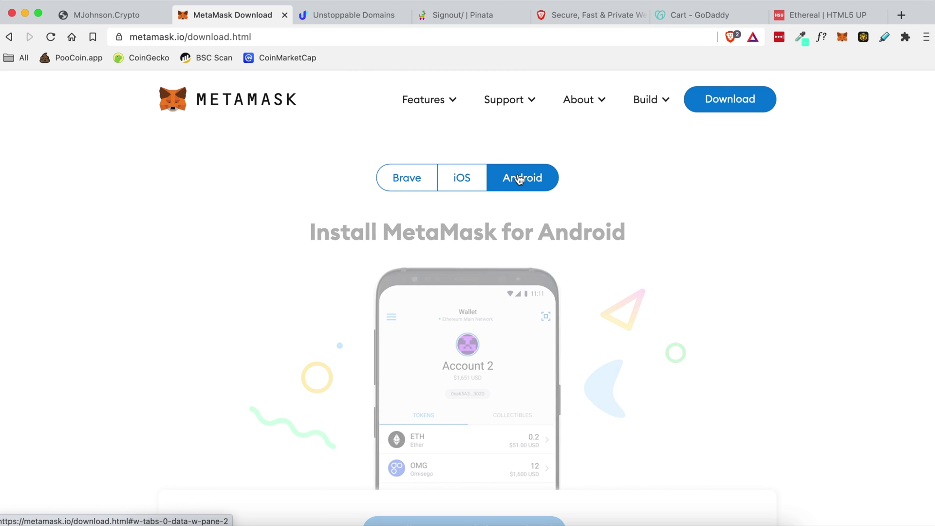
{"action": "left_click", "coordinate": [407, 178]}
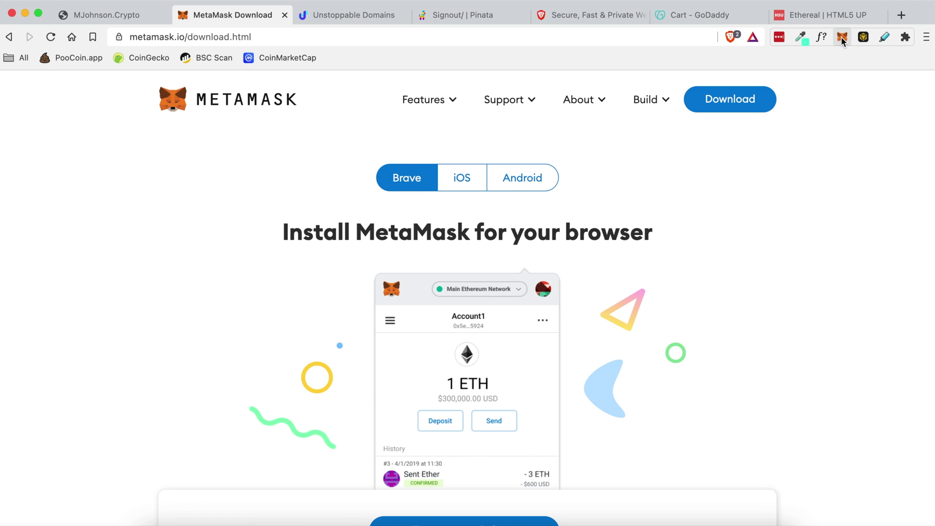
{"action": "scroll", "coordinate": [414, 176], "scroll_direction": "down", "scroll_amount": 4}
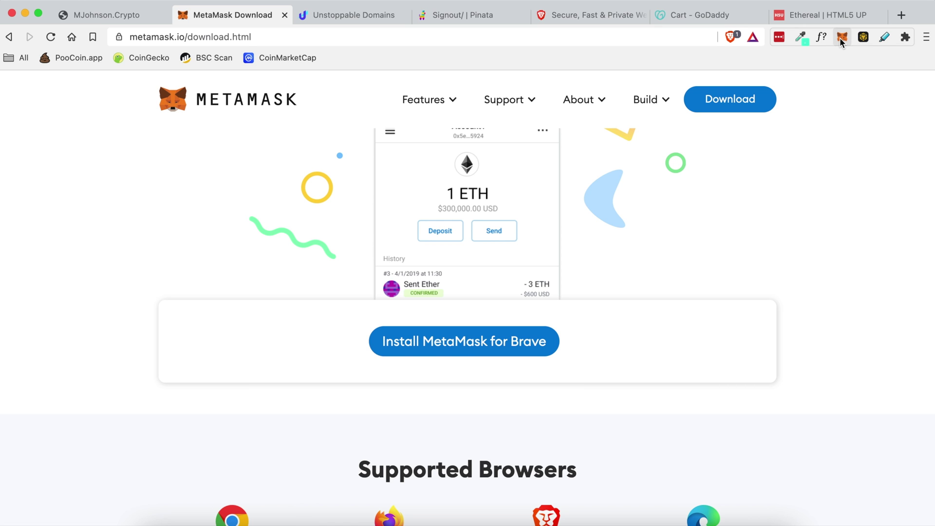
{"action": "key", "text": "ctrl+Tab"}
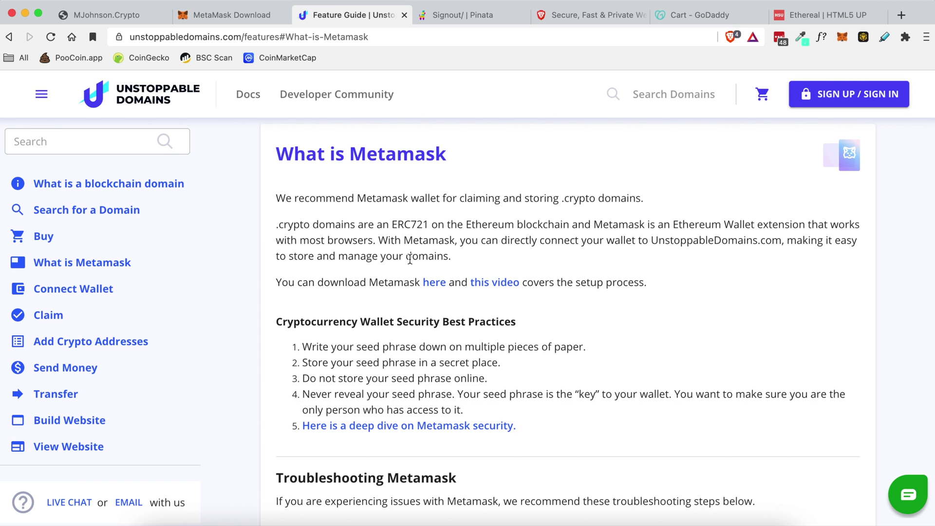
{"action": "scroll", "coordinate": [365, 316], "scroll_direction": "down", "scroll_amount": 2}
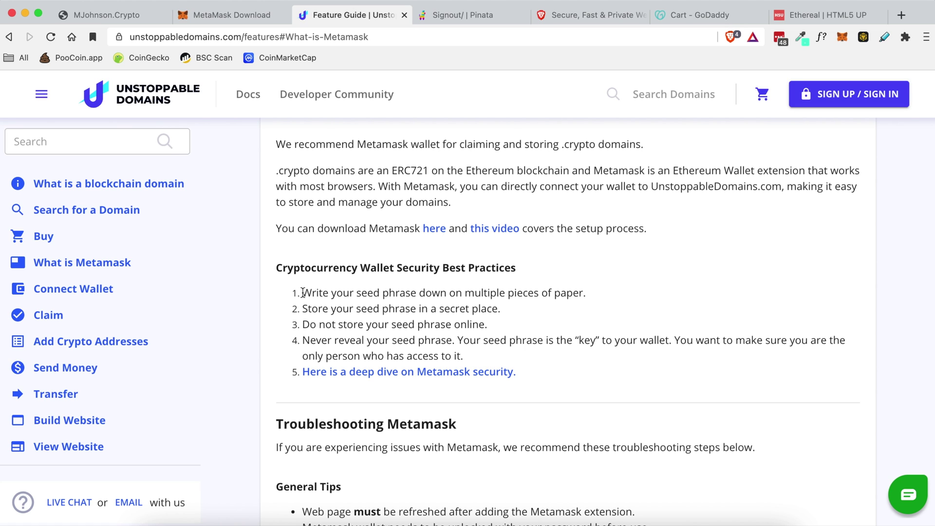
{"action": "left_click_drag", "start_coordinate": [357, 294], "coordinate": [431, 291]}
{"action": "left_click", "coordinate": [354, 292]}
{"action": "left_click_drag", "start_coordinate": [547, 292], "coordinate": [373, 294]}
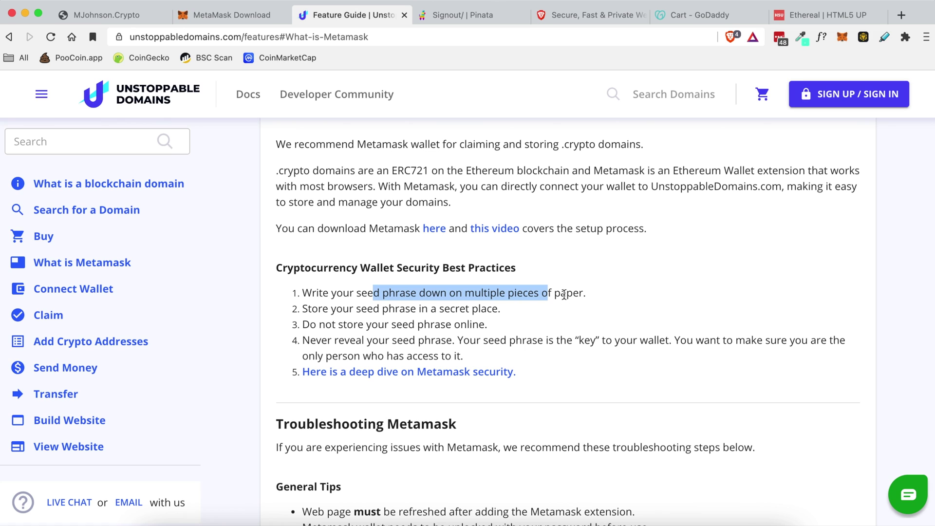
{"action": "left_click_drag", "start_coordinate": [575, 292], "coordinate": [412, 292]}
{"action": "left_click", "coordinate": [453, 292]}
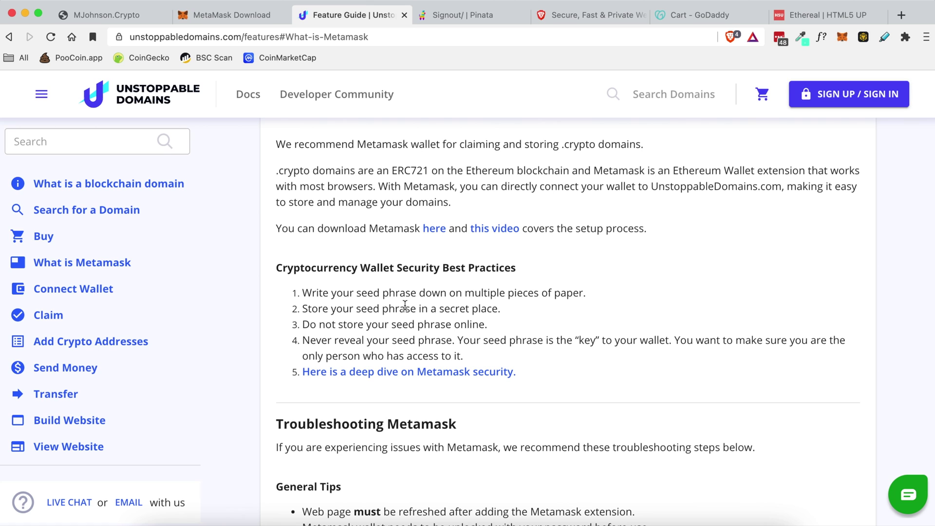
{"action": "left_click_drag", "start_coordinate": [354, 293], "coordinate": [424, 293]}
{"action": "left_click", "coordinate": [425, 293]}
{"action": "left_click_drag", "start_coordinate": [521, 340], "coordinate": [616, 340]}
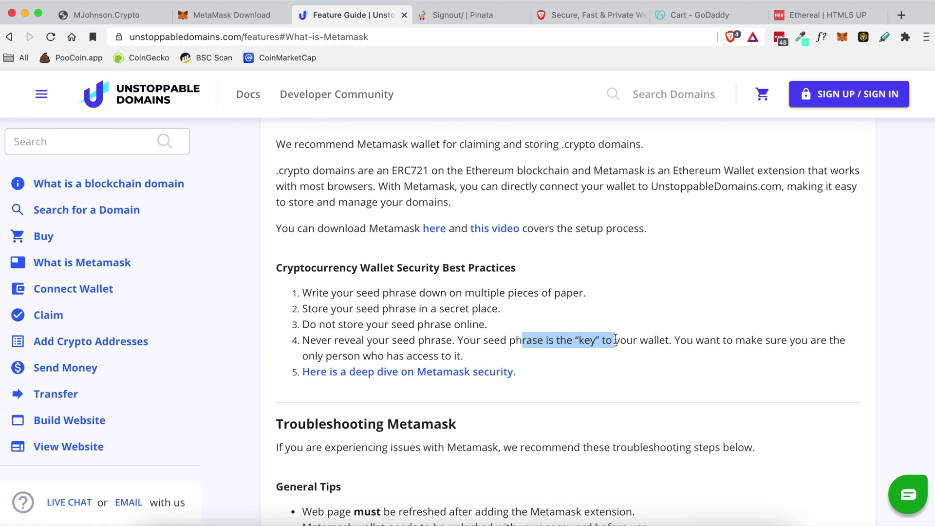
{"action": "left_click", "coordinate": [616, 340]}
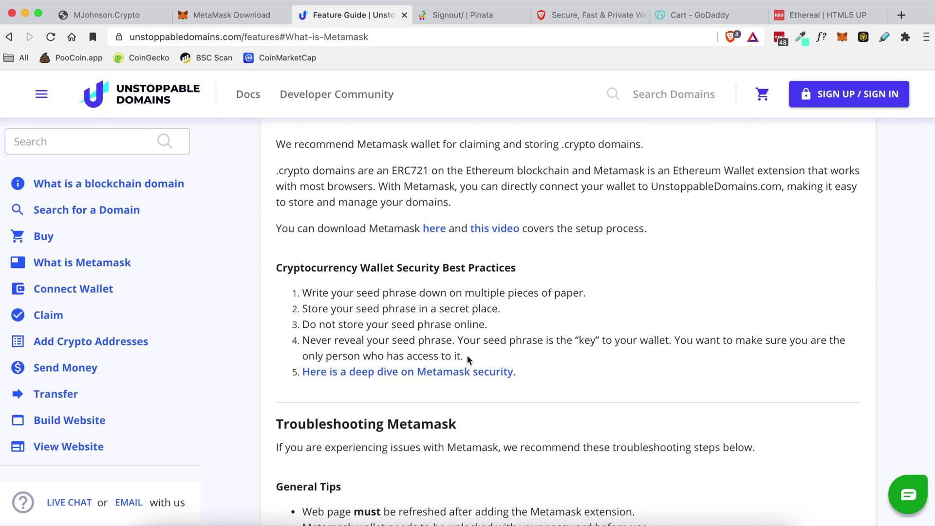
{"action": "left_click_drag", "start_coordinate": [469, 361], "coordinate": [397, 310]}
{"action": "left_click", "coordinate": [397, 309]}
{"action": "left_click_drag", "start_coordinate": [337, 340], "coordinate": [457, 340]}
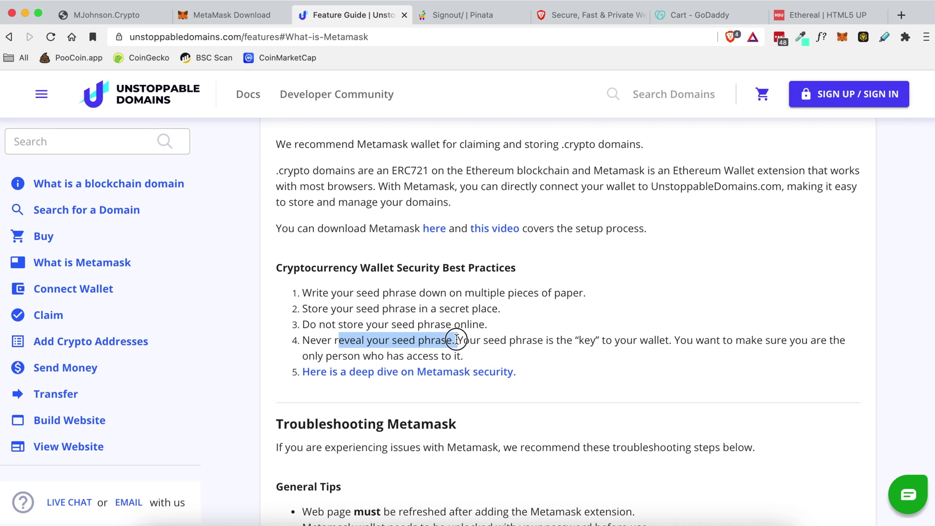
{"action": "left_click", "coordinate": [516, 335]}
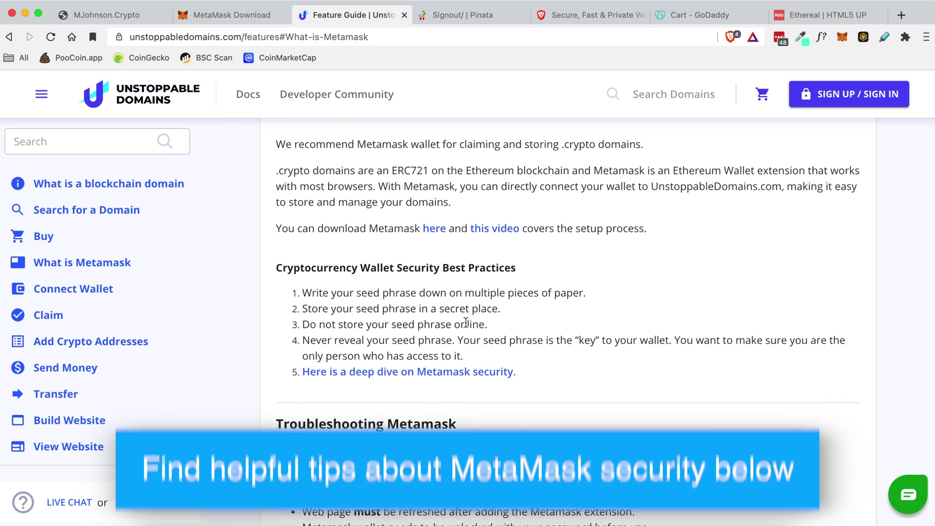
{"action": "left_click_drag", "start_coordinate": [465, 357], "coordinate": [380, 351]}
{"action": "left_click", "coordinate": [398, 317]}
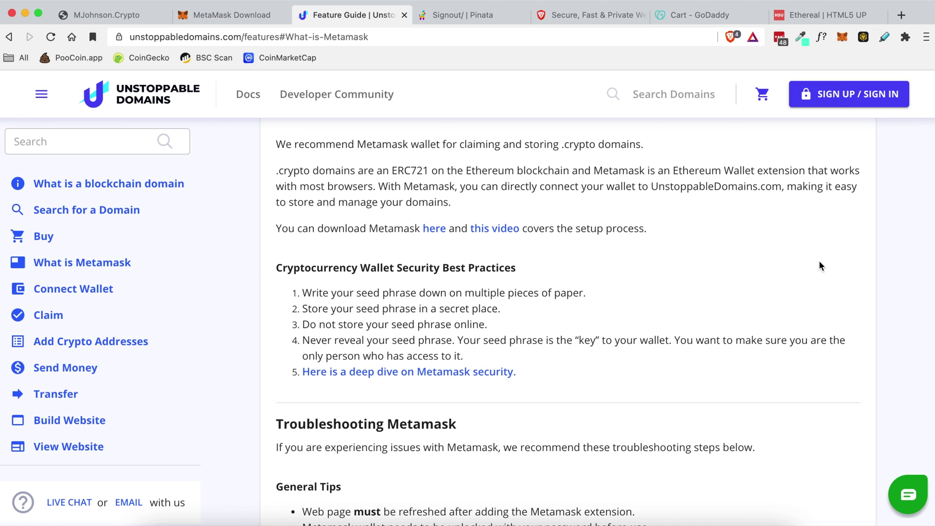
- Check Account 1's balance in the MetaMask wallet popup, then close it
{"action": "left_click", "coordinate": [843, 38]}
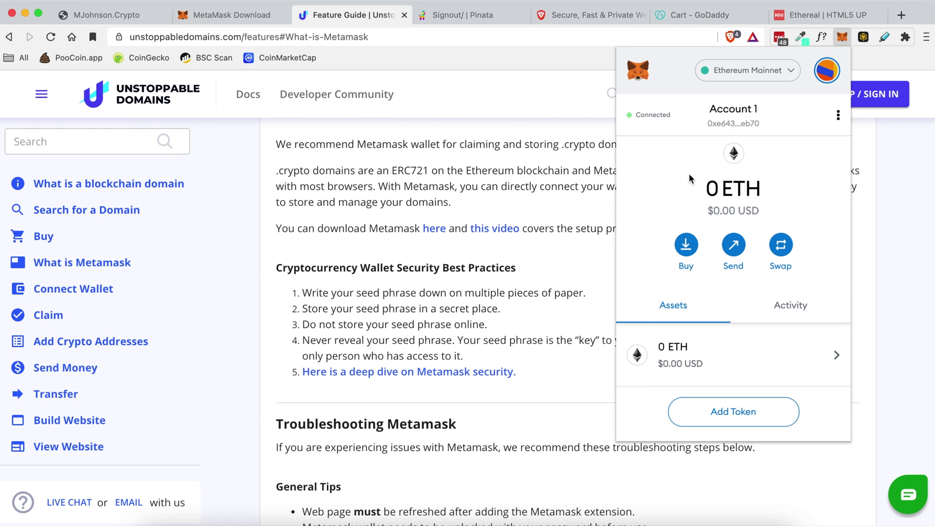
{"action": "left_click", "coordinate": [595, 202]}
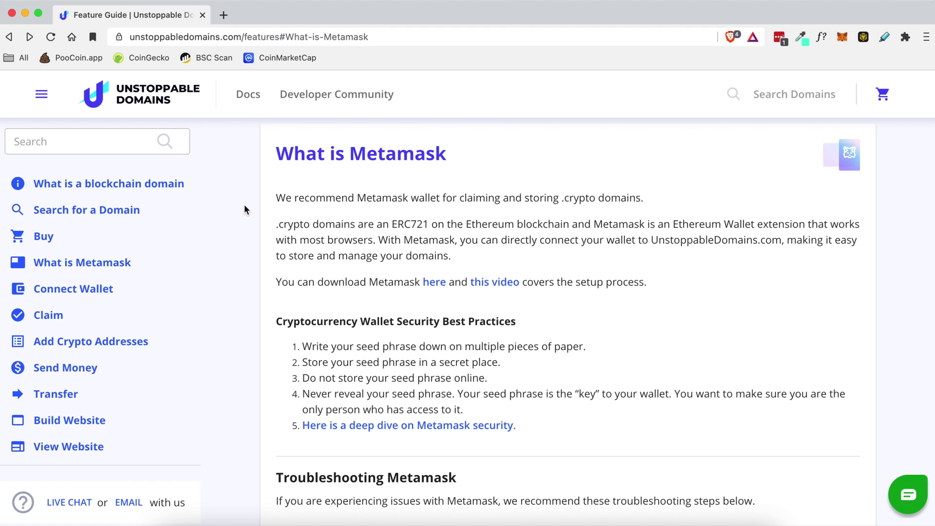
- Search myperfectwebsite2022 from the home page, showing .crypto at $40.00 and .zil at $20.00
{"action": "left_click", "coordinate": [144, 98]}
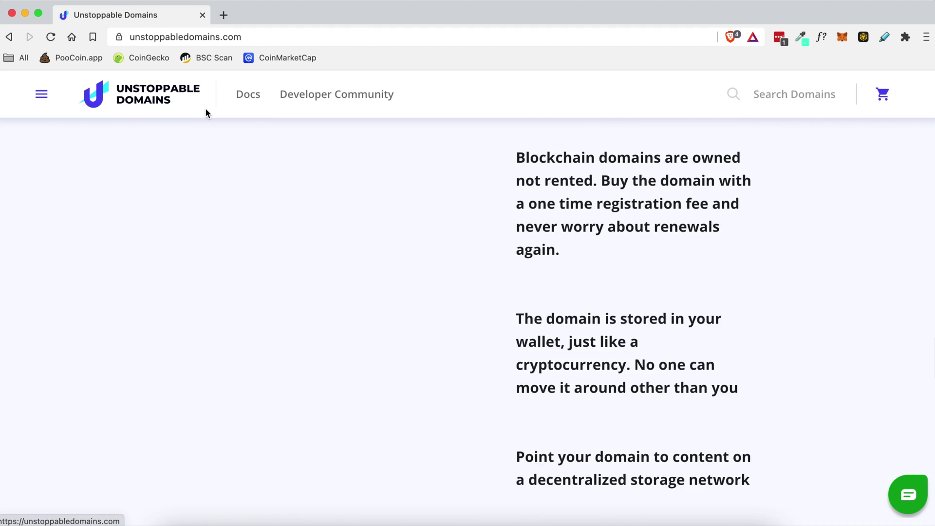
{"action": "left_click", "coordinate": [171, 217]}
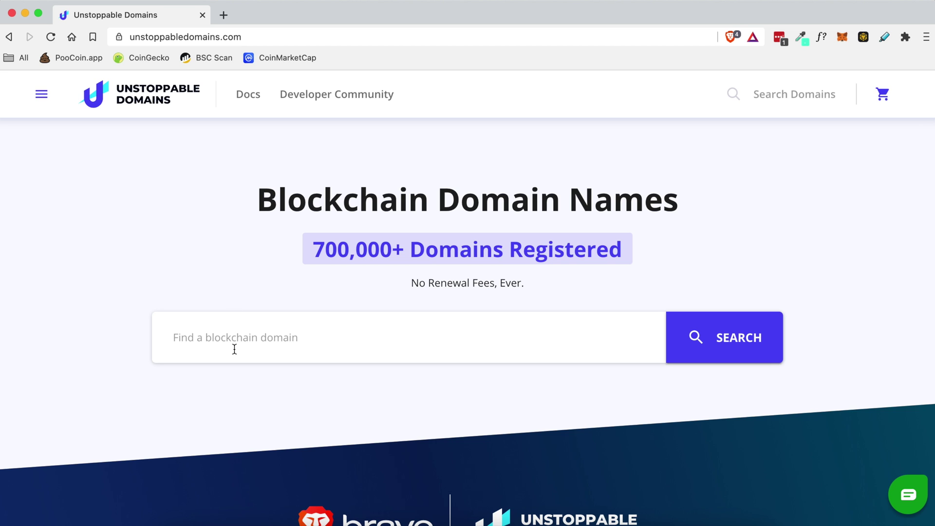
{"action": "left_click", "coordinate": [216, 277]}
{"action": "left_click", "coordinate": [222, 337]}
{"action": "key", "text": "Down"}
{"action": "key", "text": "Down"}
{"action": "key", "text": "Return"}
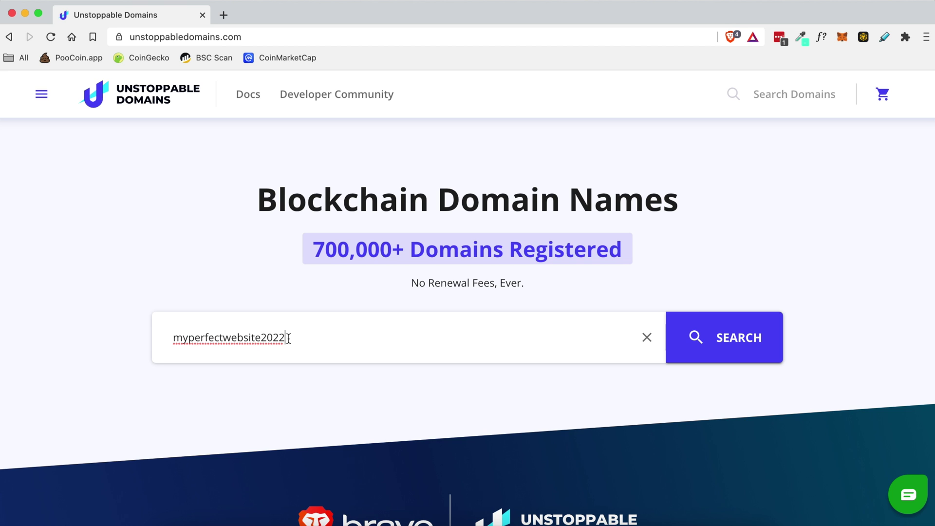
{"action": "left_click", "coordinate": [722, 343]}
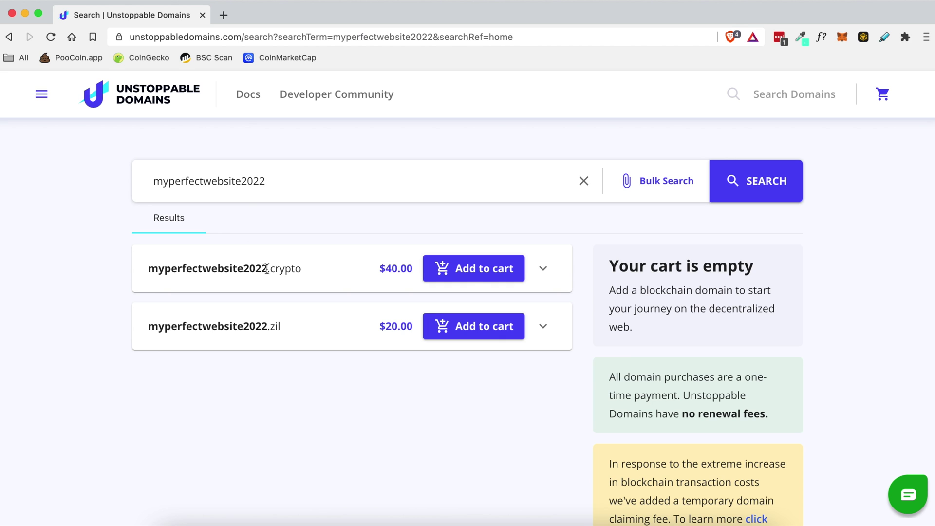
{"action": "left_click_drag", "start_coordinate": [267, 269], "coordinate": [285, 269]}
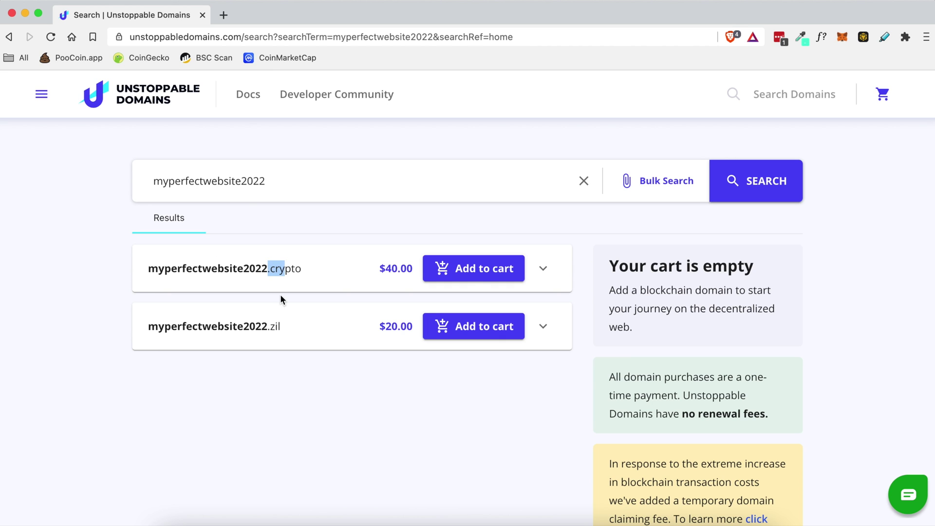
{"action": "double_click", "coordinate": [281, 326]}
{"action": "left_click", "coordinate": [275, 321]}
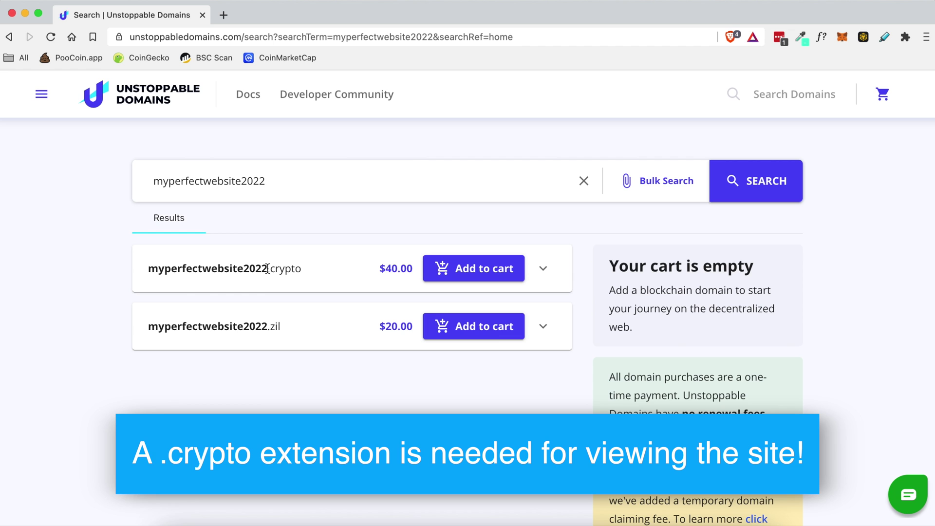
{"action": "left_click_drag", "start_coordinate": [268, 269], "coordinate": [302, 270]}
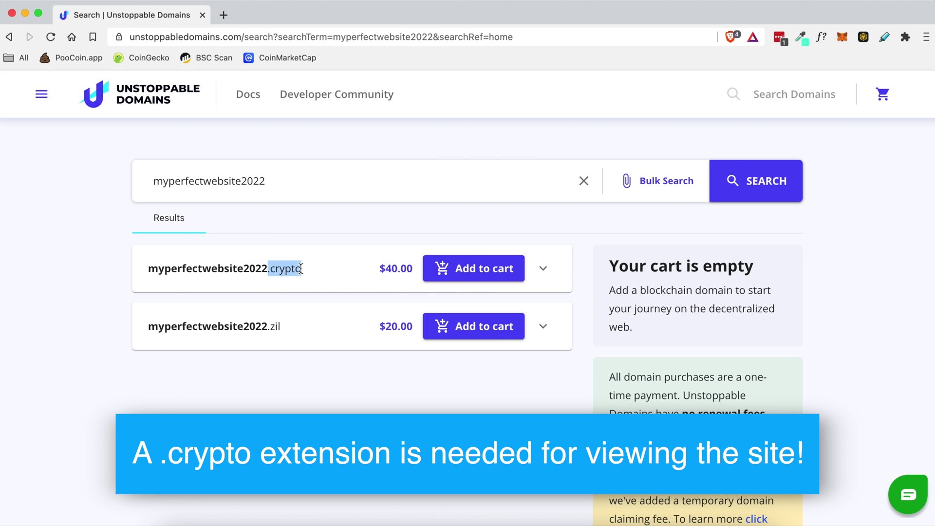
{"action": "left_click", "coordinate": [302, 270]}
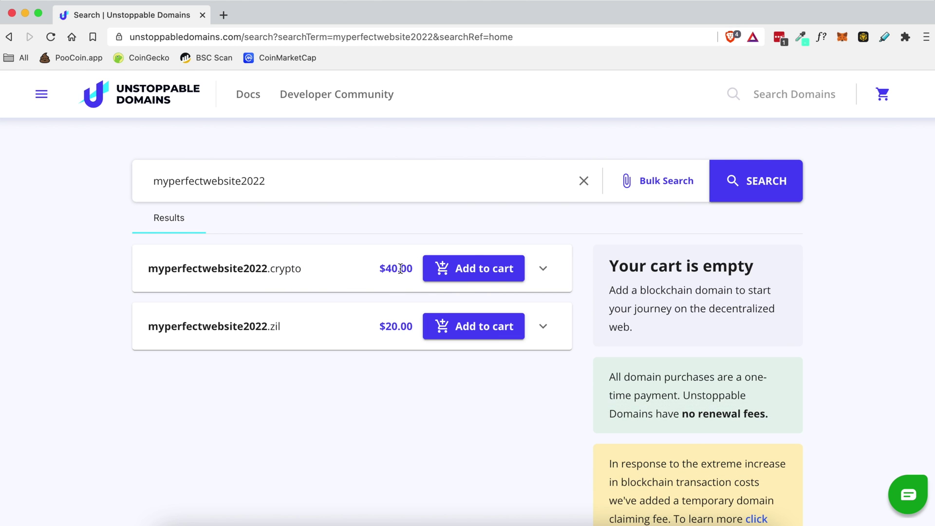
{"action": "left_click", "coordinate": [386, 268]}
{"action": "left_click_drag", "start_coordinate": [385, 268], "coordinate": [414, 271]}
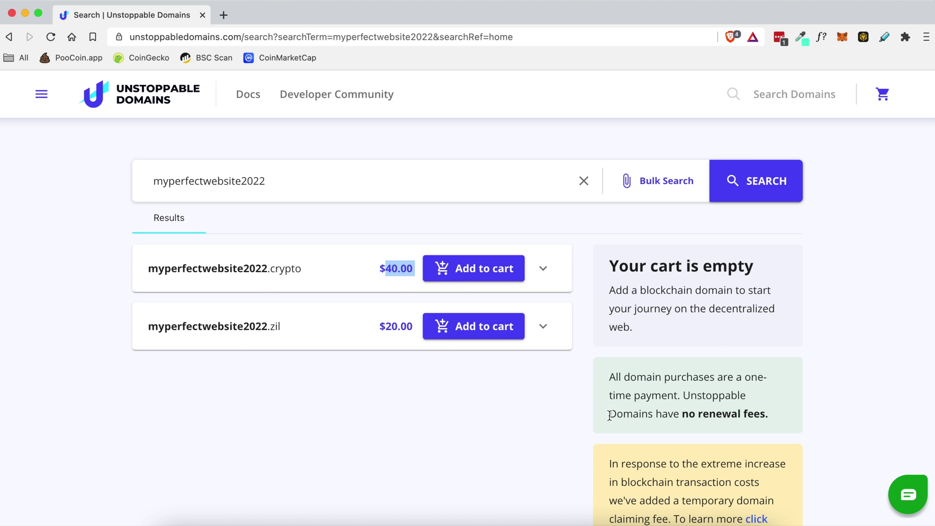
{"action": "left_click_drag", "start_coordinate": [610, 415], "coordinate": [692, 419]}
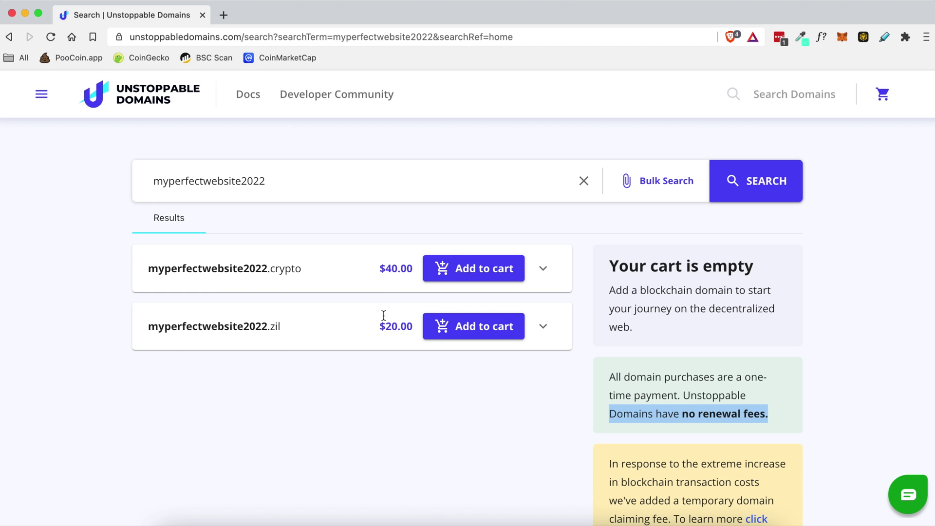
{"action": "left_click", "coordinate": [390, 269]}
{"action": "left_click", "coordinate": [360, 269]}
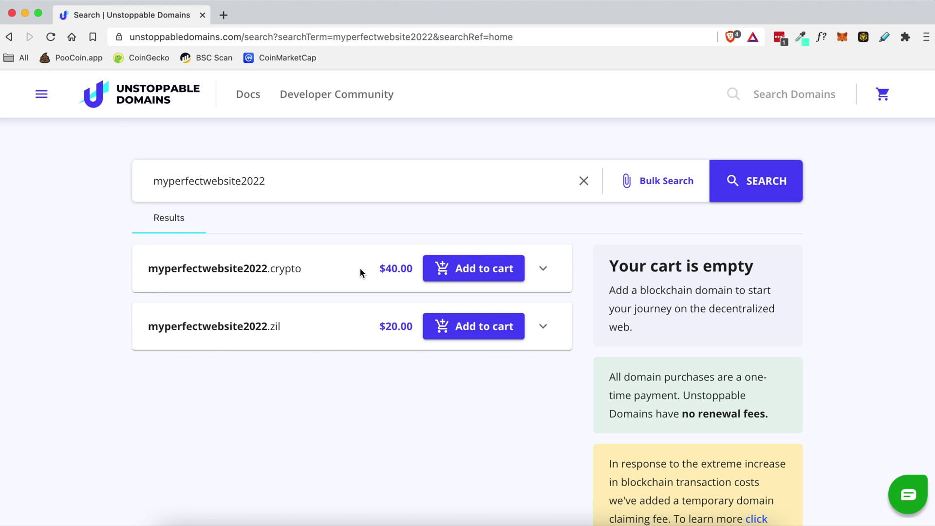
{"action": "left_click", "coordinate": [411, 269]}
{"action": "left_click_drag", "start_coordinate": [411, 268], "coordinate": [382, 267]}
{"action": "left_click", "coordinate": [381, 248]}
- Add myperfectwebsite2022.crypto to the cart and proceed to checkout
{"action": "left_click", "coordinate": [467, 267]}
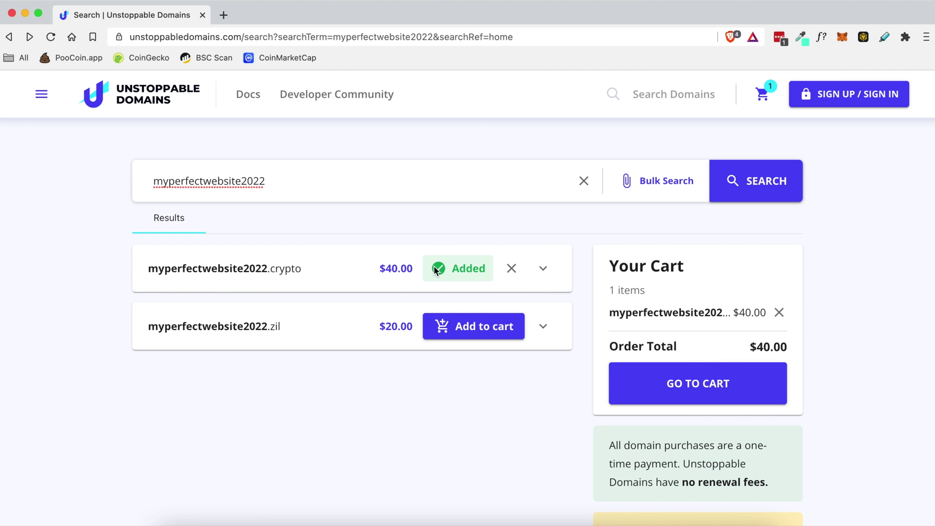
{"action": "left_click", "coordinate": [692, 389]}
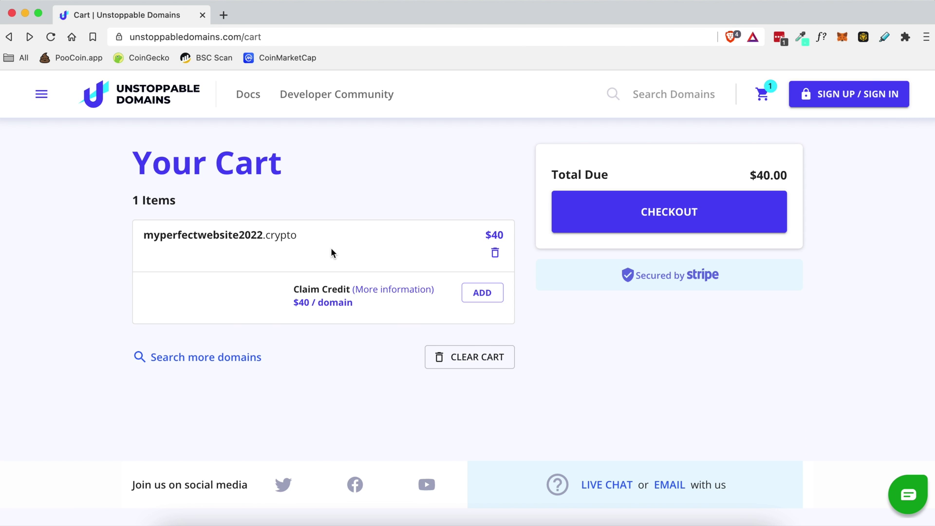
{"action": "left_click", "coordinate": [169, 235]}
{"action": "left_click_drag", "start_coordinate": [168, 236], "coordinate": [289, 234]}
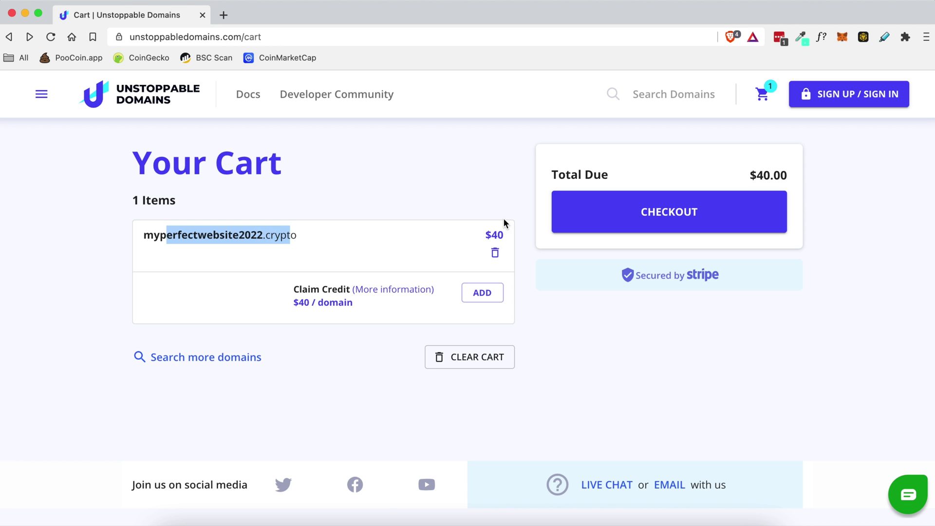
{"action": "left_click", "coordinate": [603, 213]}
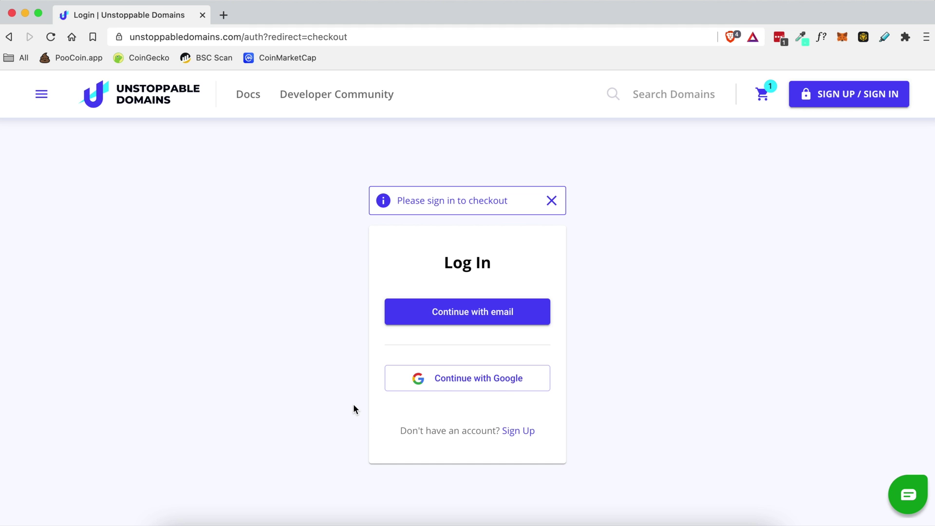
- Sign up with an e-mail address and password, then log in to reach the $40.00 checkout
{"action": "left_click", "coordinate": [519, 431]}
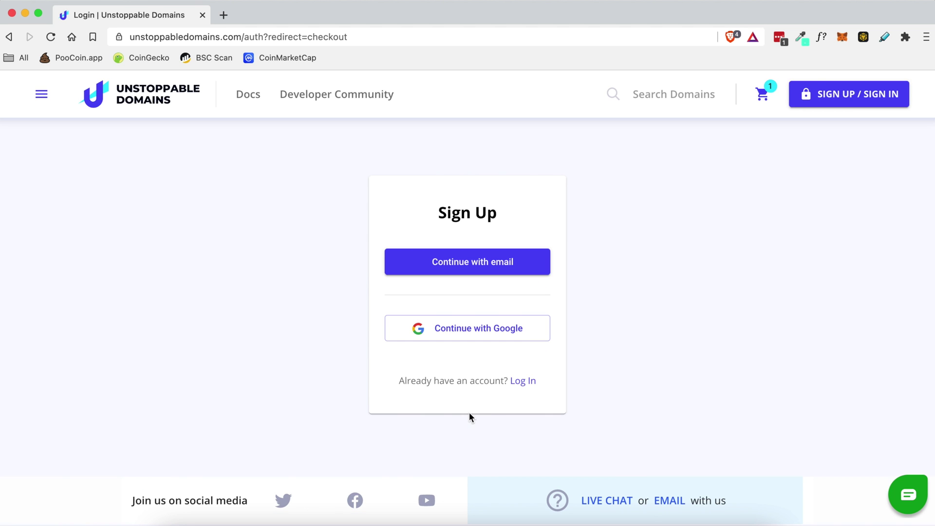
{"action": "left_click", "coordinate": [464, 267]}
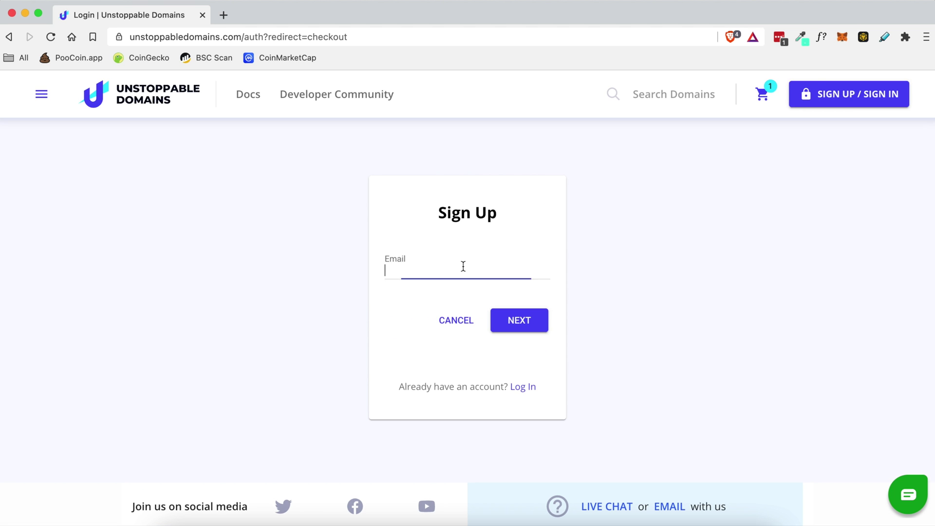
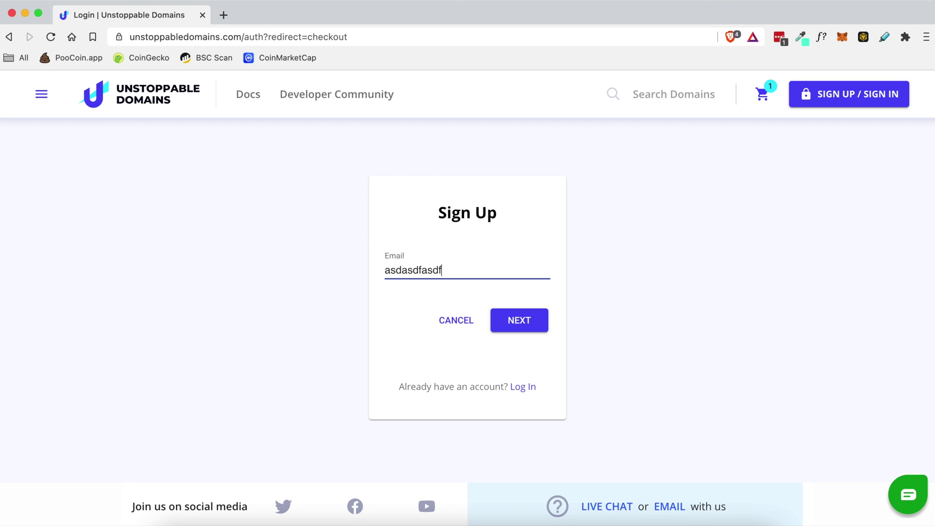
{"action": "left_click", "coordinate": [530, 316]}
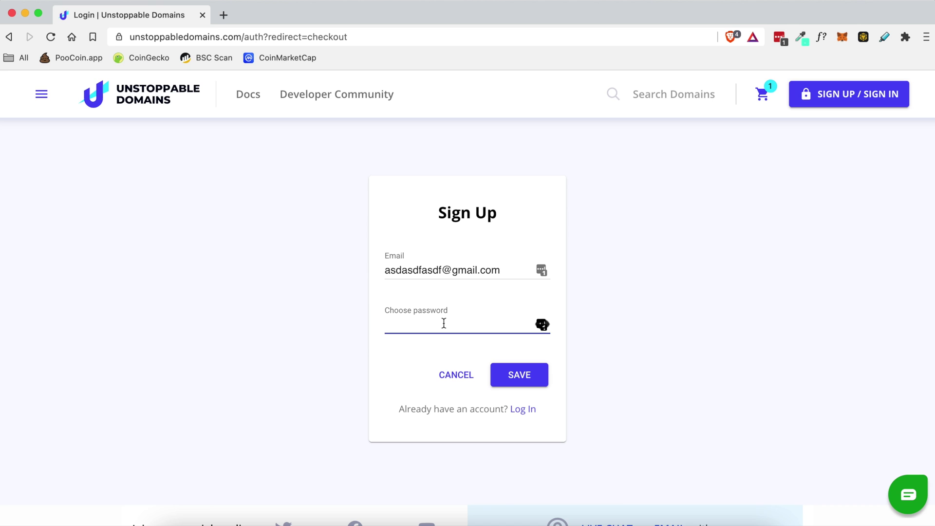
{"action": "type", "text": "••••••••••••••"}
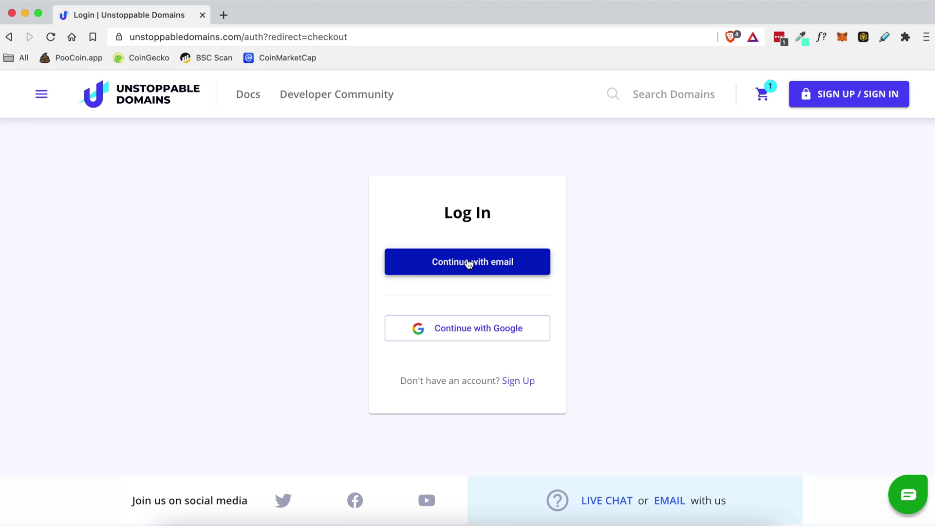
{"action": "left_click", "coordinate": [467, 263]}
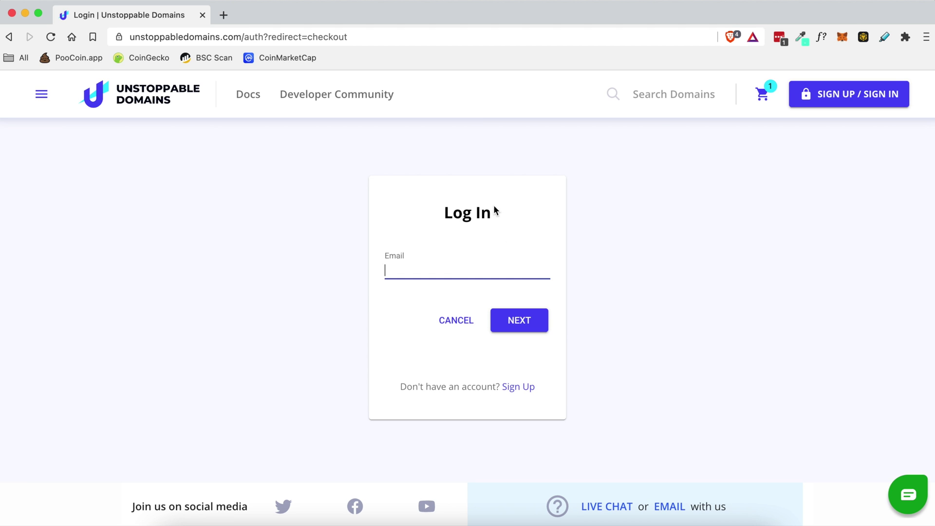
{"action": "left_click", "coordinate": [780, 37]}
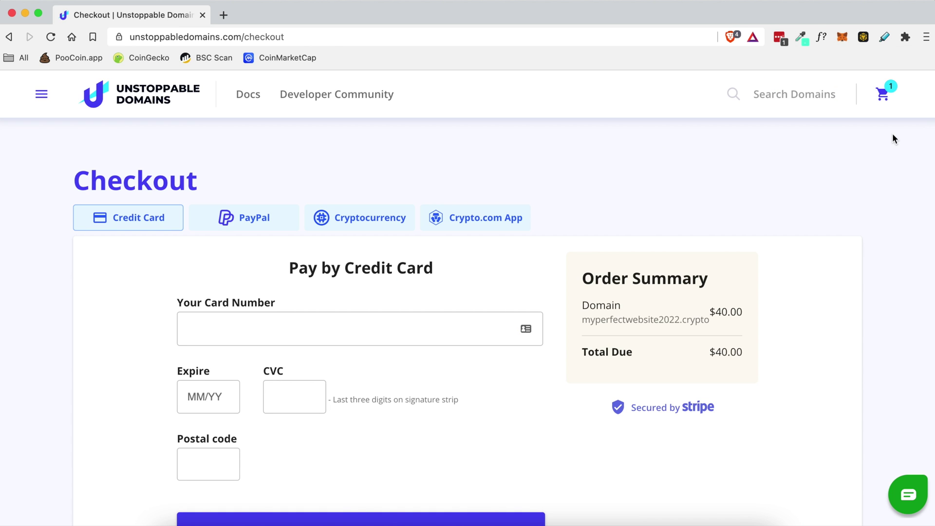
{"action": "left_click", "coordinate": [883, 94]}
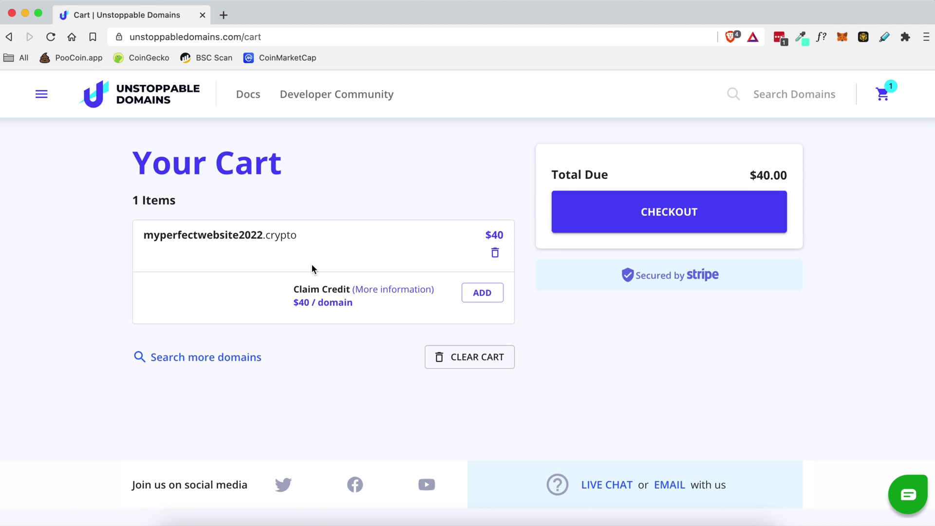
{"action": "mouse_move", "coordinate": [280, 236]}
{"action": "left_mouse_down"}
{"action": "mouse_move", "coordinate": [232, 236]}
{"action": "mouse_move", "coordinate": [282, 226]}
{"action": "left_mouse_up"}
{"action": "left_click", "coordinate": [288, 228]}
{"action": "left_click", "coordinate": [626, 214]}
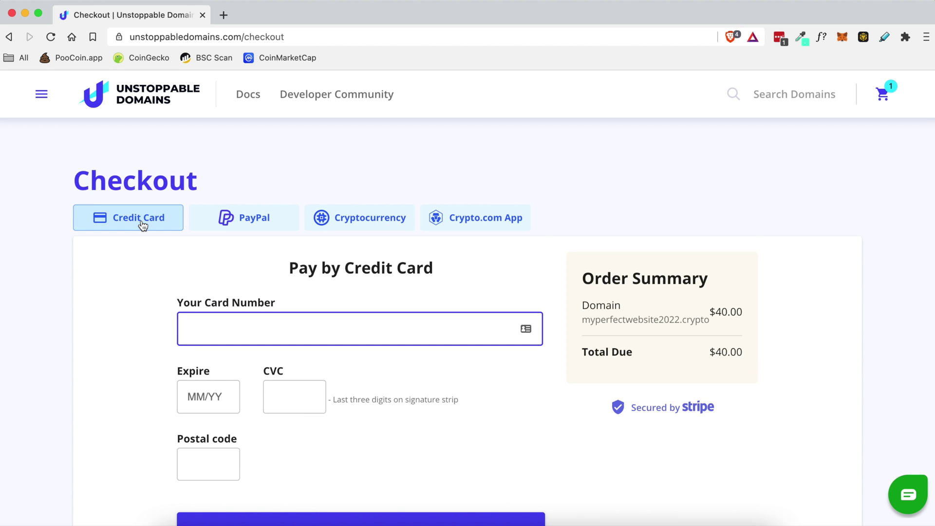
{"action": "scroll", "coordinate": [142, 224], "scroll_direction": "down", "scroll_amount": 1}
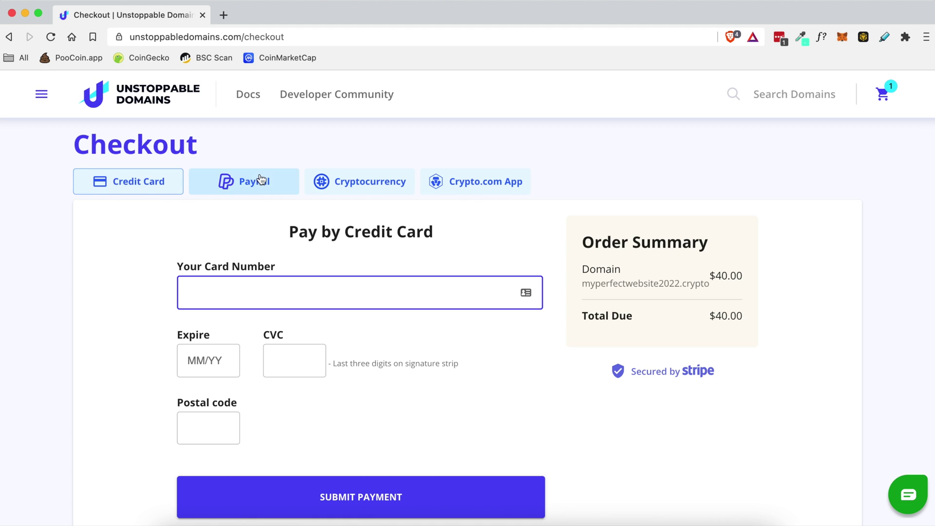
{"action": "scroll", "coordinate": [144, 295], "scroll_direction": "down", "scroll_amount": 1}
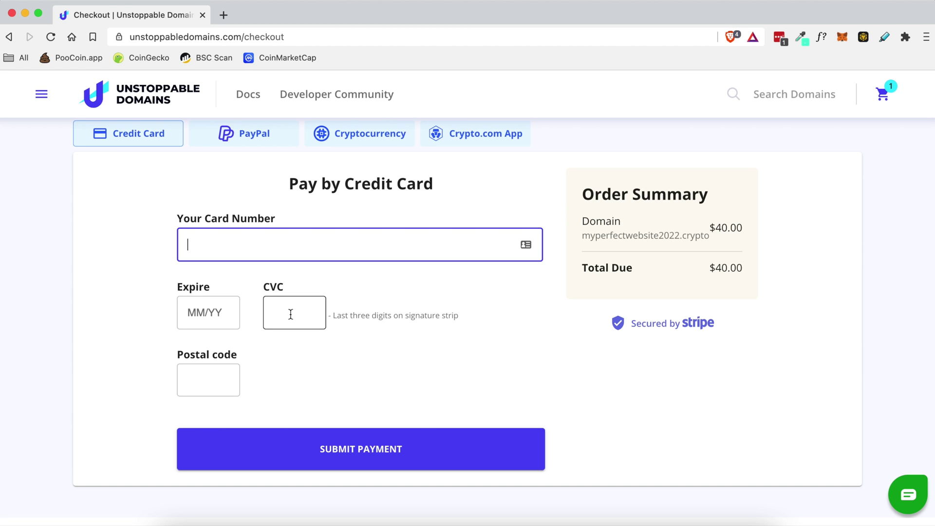
{"action": "left_click", "coordinate": [200, 378]}
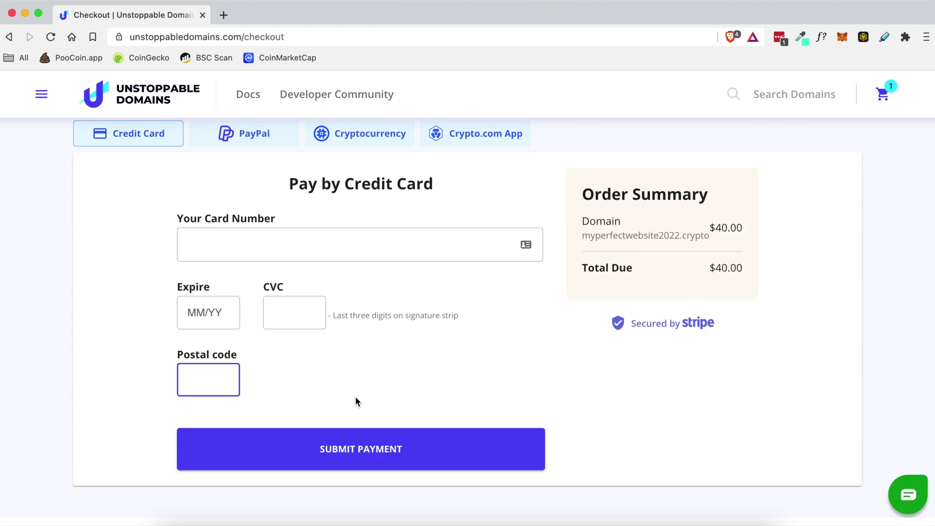
{"action": "scroll", "coordinate": [170, 161], "scroll_direction": "up", "scroll_amount": 3}
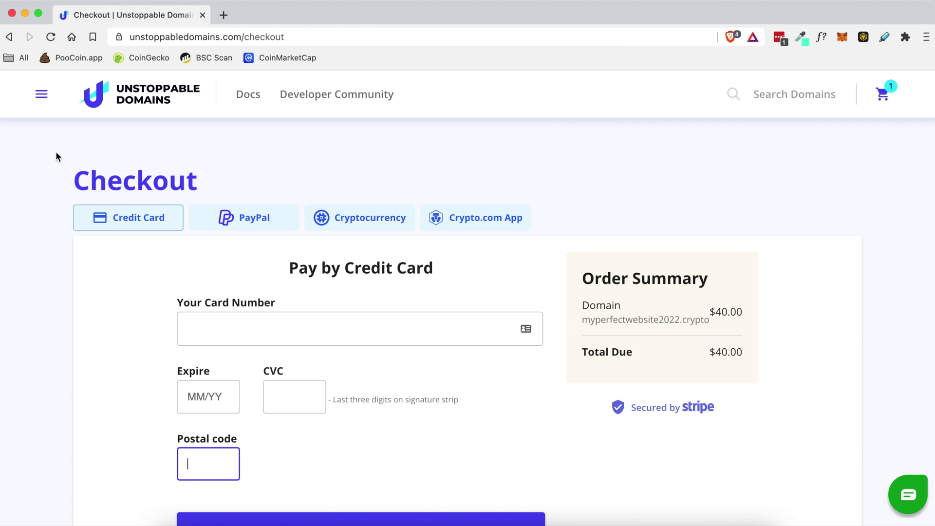
- Go to My Domains from the navigation menu and open MANAGE for mjohnson.crypto
{"action": "left_click", "coordinate": [42, 96]}
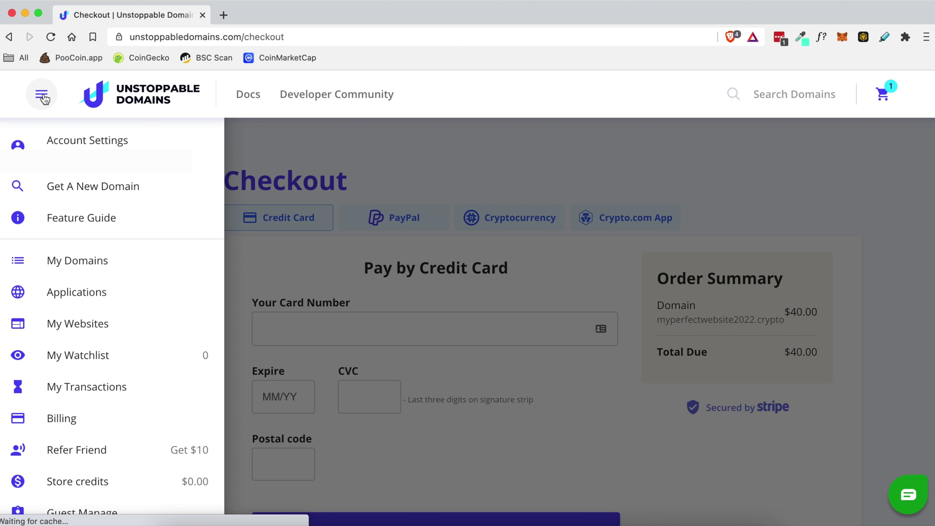
{"action": "left_click", "coordinate": [78, 264]}
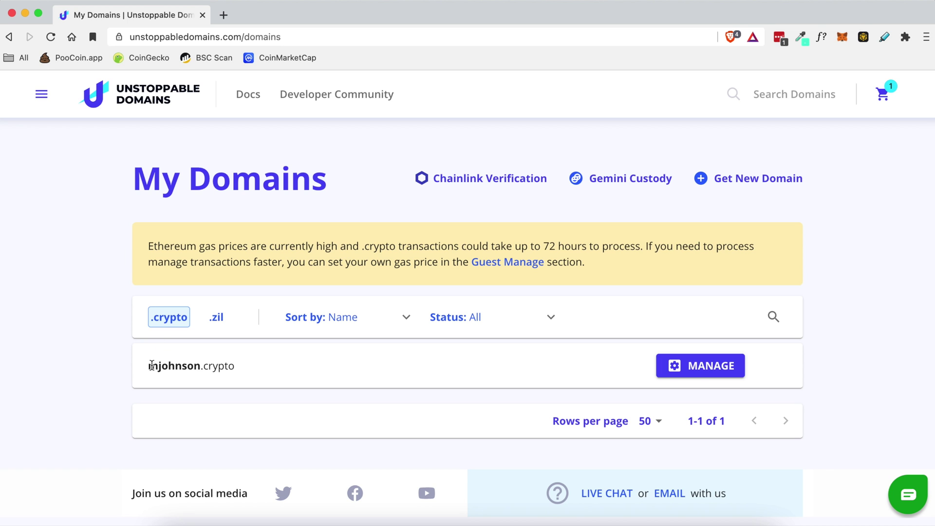
{"action": "left_click_drag", "start_coordinate": [149, 366], "coordinate": [241, 367]}
{"action": "left_click", "coordinate": [241, 366]}
{"action": "left_click", "coordinate": [698, 370]}
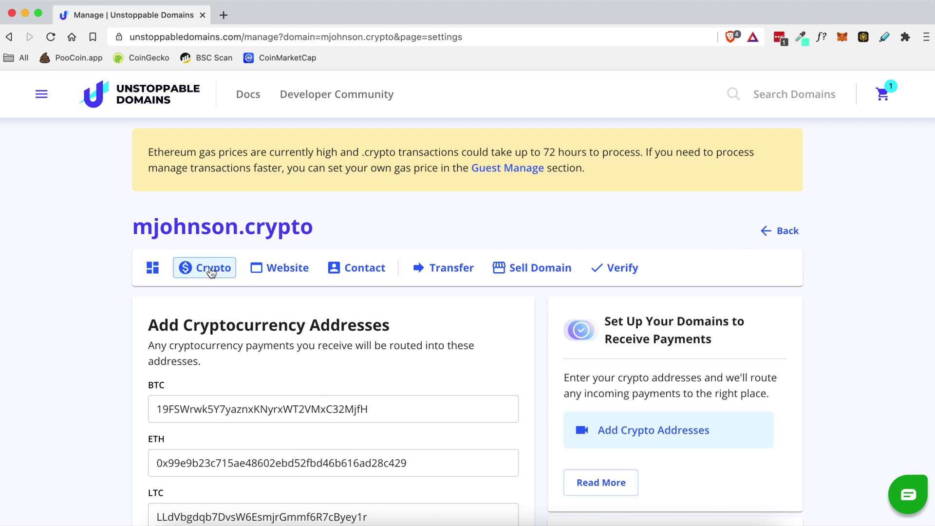
- In the Website settings, choose the Personal page type with the Gentle template
{"action": "left_click", "coordinate": [284, 274]}
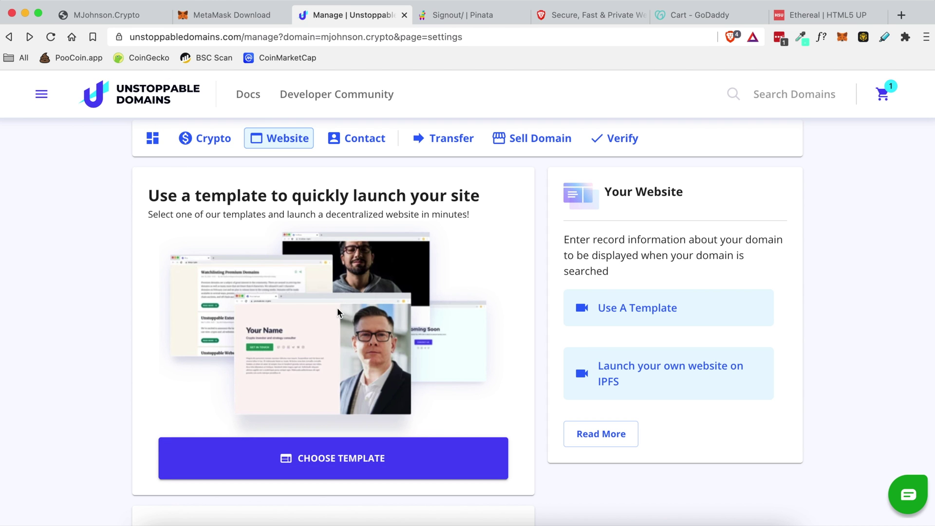
{"action": "left_click", "coordinate": [354, 459]}
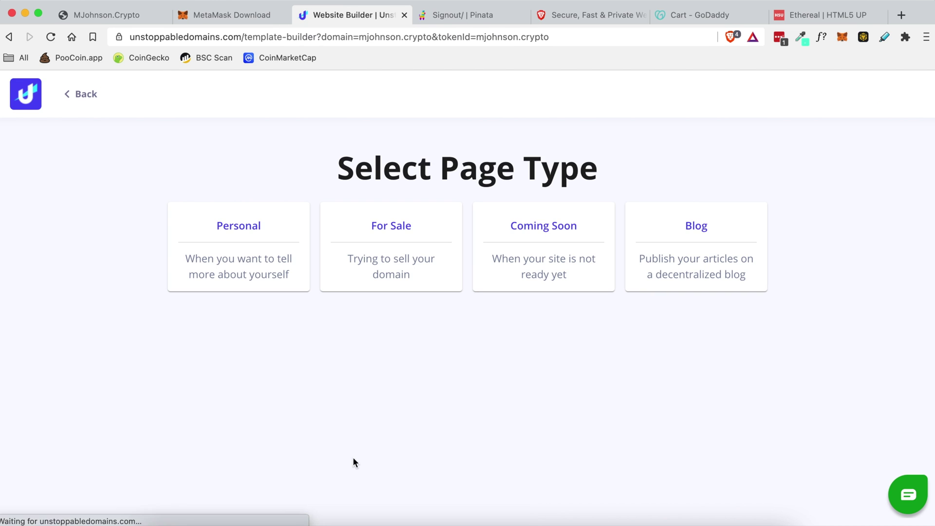
{"action": "left_click", "coordinate": [227, 245]}
{"action": "left_click", "coordinate": [320, 279]}
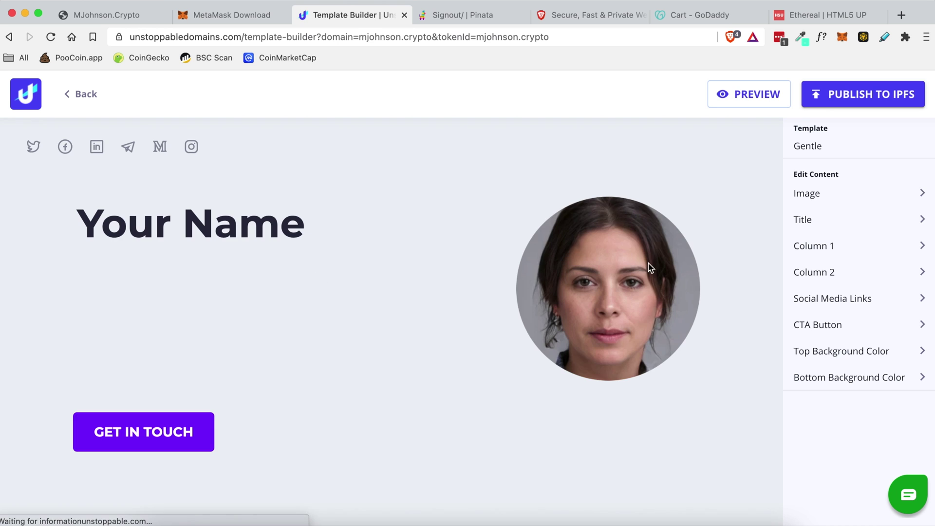
- Close the Column 1 editor, go back, and open mjohnson.crypto's Website settings
{"action": "left_click", "coordinate": [829, 247]}
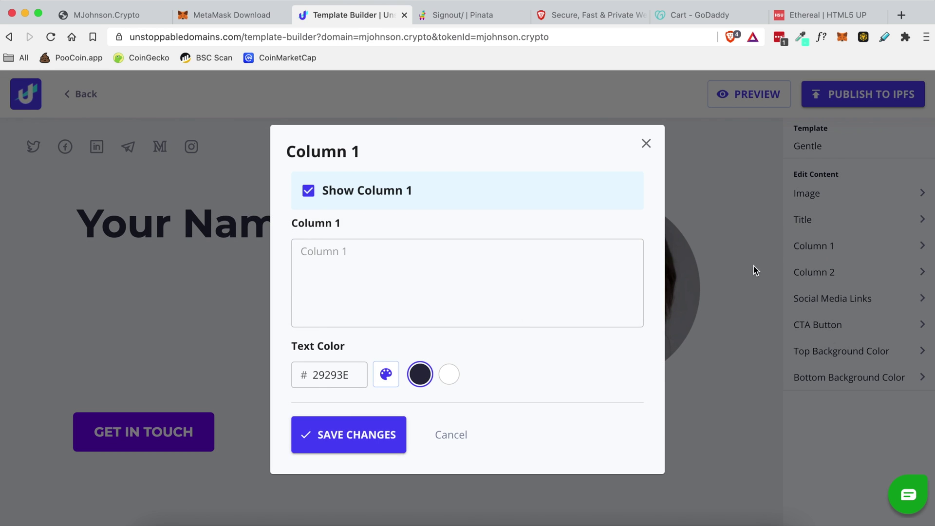
{"action": "left_click", "coordinate": [646, 145]}
{"action": "left_click", "coordinate": [10, 37]}
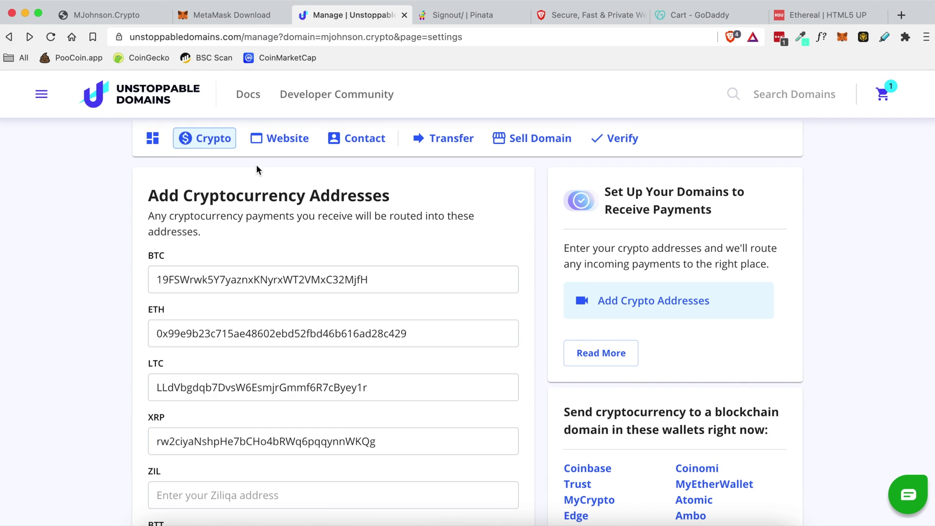
{"action": "left_click", "coordinate": [288, 140]}
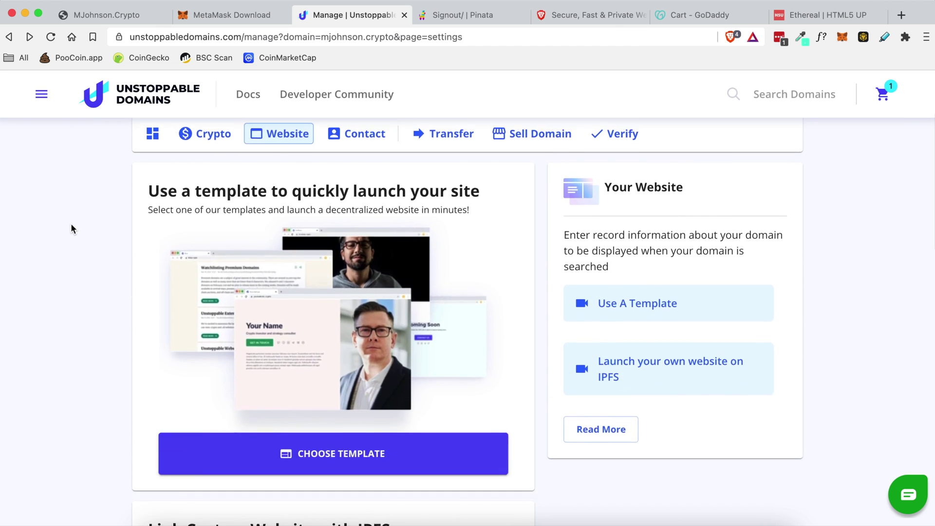
{"action": "scroll", "coordinate": [71, 229], "scroll_direction": "down", "scroll_amount": 5}
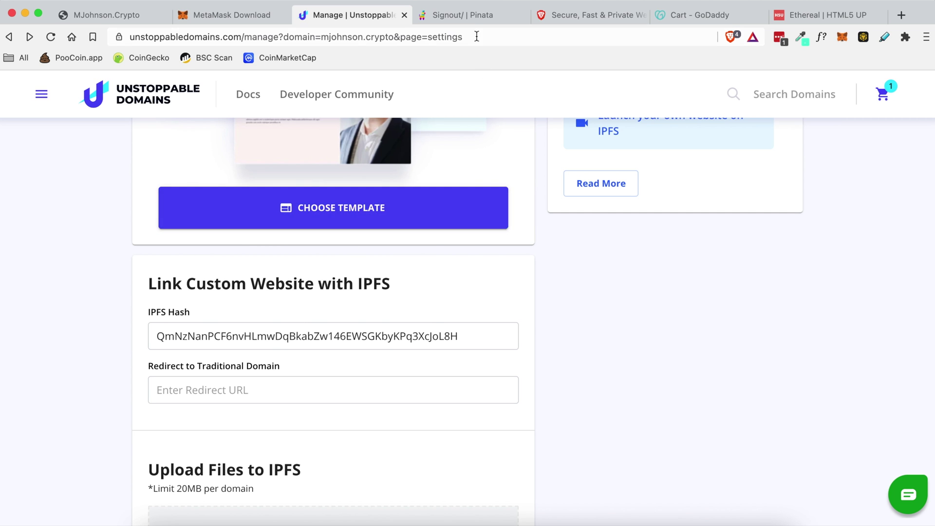
- Check the Pinata tab, then select the hash in Link Custom Website with IPFS
{"action": "left_click", "coordinate": [469, 16]}
{"action": "left_click", "coordinate": [167, 93]}
{"action": "scroll", "coordinate": [94, 270], "scroll_direction": "down", "scroll_amount": 3}
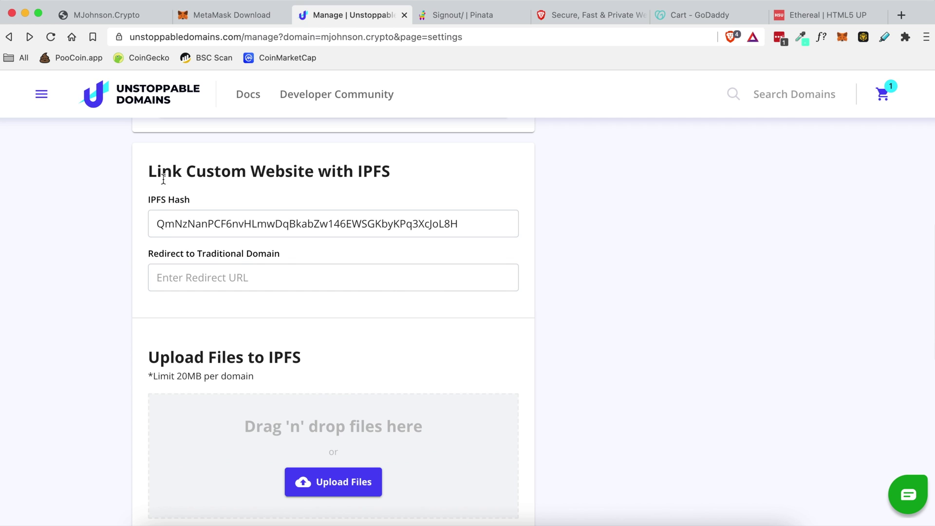
{"action": "left_click_drag", "start_coordinate": [147, 170], "coordinate": [389, 171]}
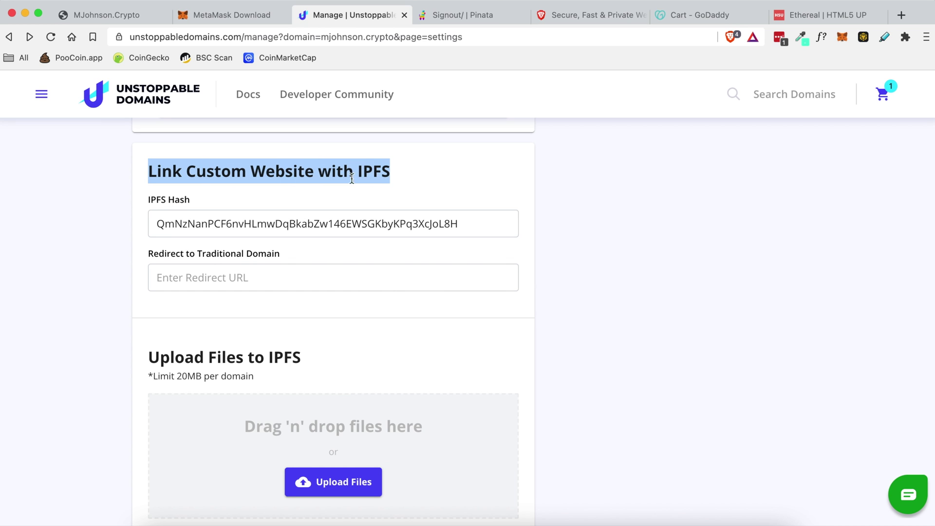
{"action": "left_click", "coordinate": [312, 201]}
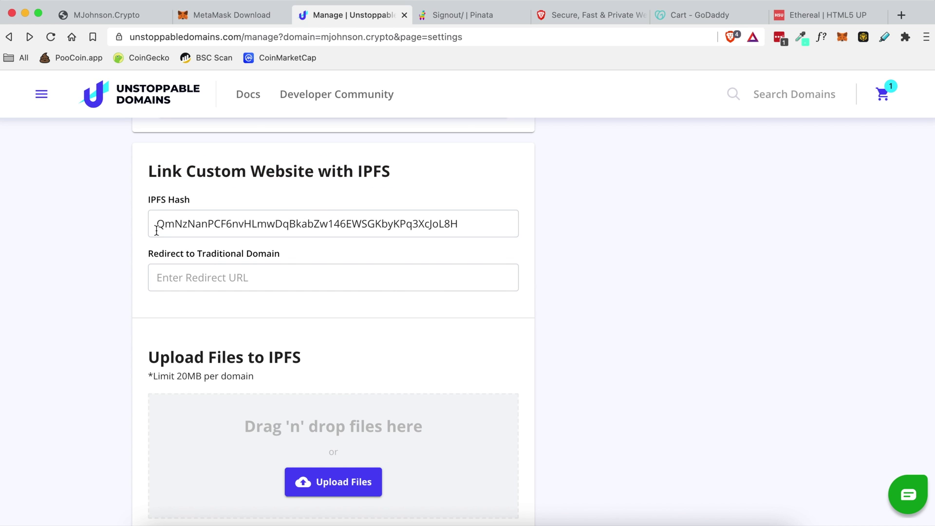
{"action": "left_click", "coordinate": [369, 223]}
{"action": "double_click", "coordinate": [369, 224]}
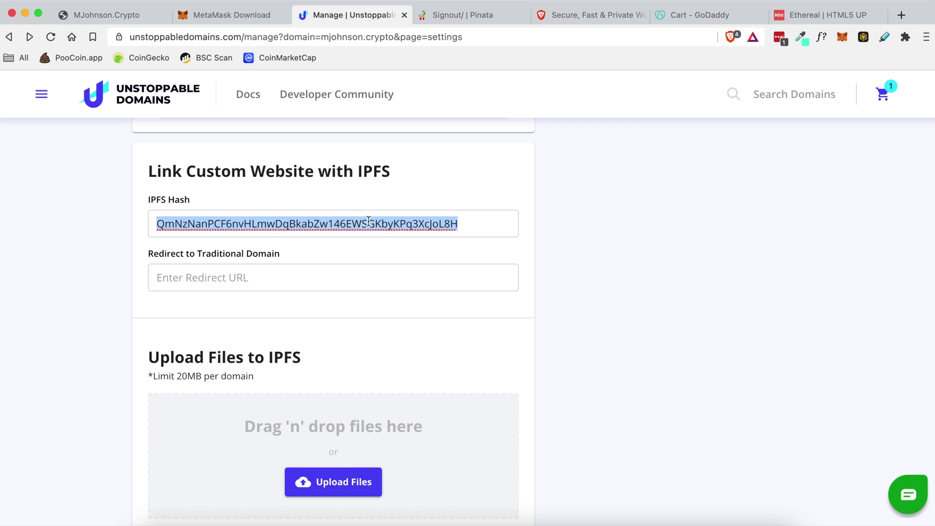
- Compare against Pinata again and reselect the full IPFS hash on mjohnson.crypto's settings
{"action": "left_click", "coordinate": [455, 16]}
{"action": "key", "text": "ctrl+shift+Tab"}
{"action": "left_click", "coordinate": [224, 220]}
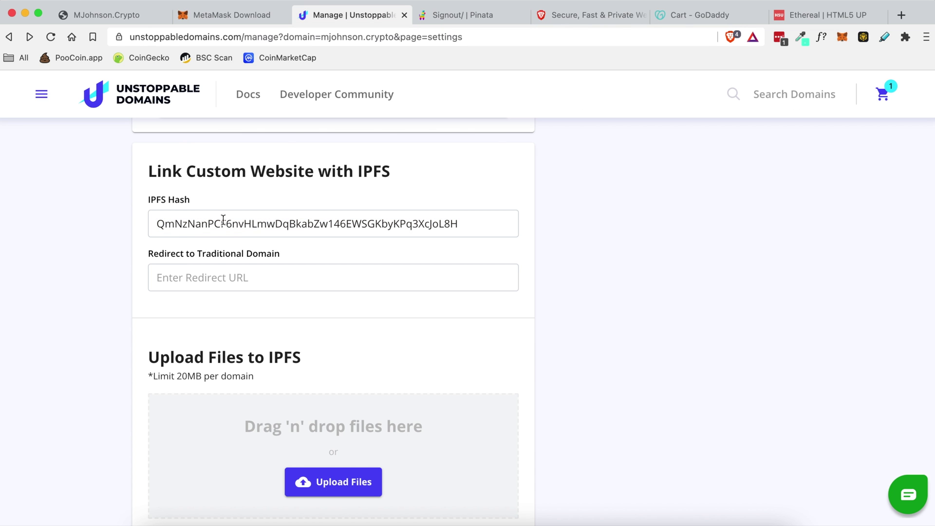
{"action": "double_click", "coordinate": [223, 221]}
{"action": "left_click", "coordinate": [139, 238]}
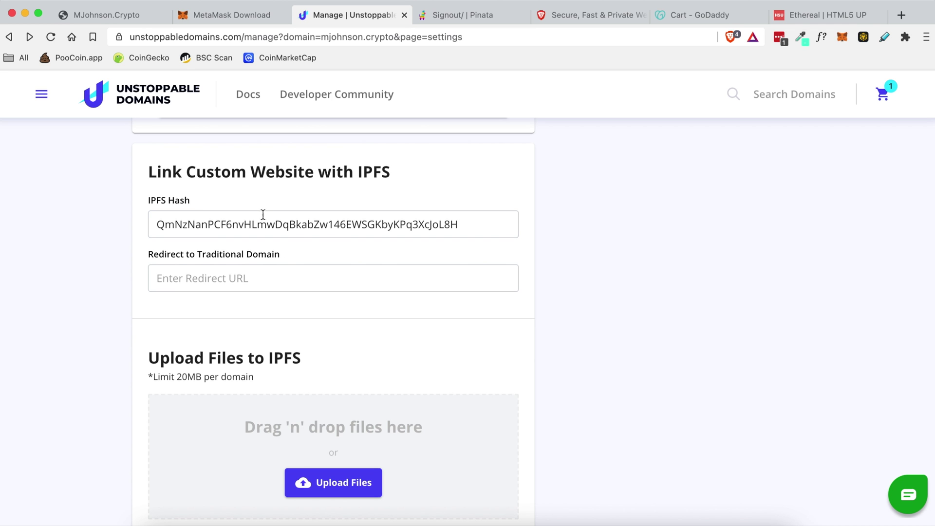
{"action": "double_click", "coordinate": [278, 224]}
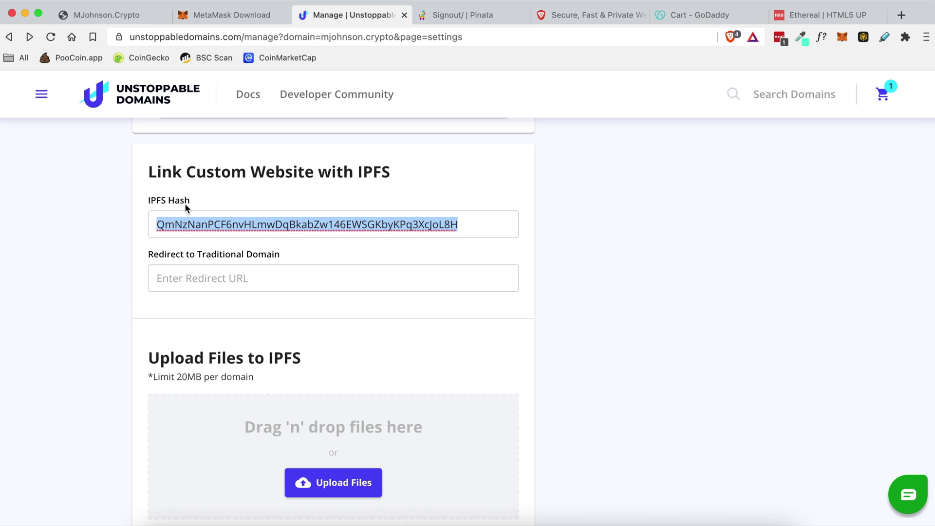
- Open Pinata's pricing, confirm the Free plan includes 1 GB storage, and start its sign-up
{"action": "left_click", "coordinate": [456, 14]}
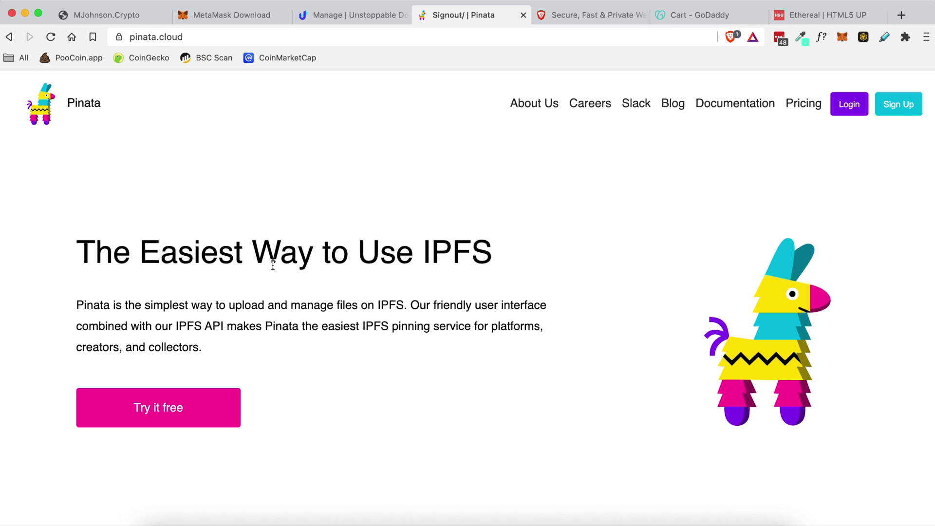
{"action": "left_click", "coordinate": [800, 102]}
{"action": "scroll", "coordinate": [169, 351], "scroll_direction": "down", "scroll_amount": 1}
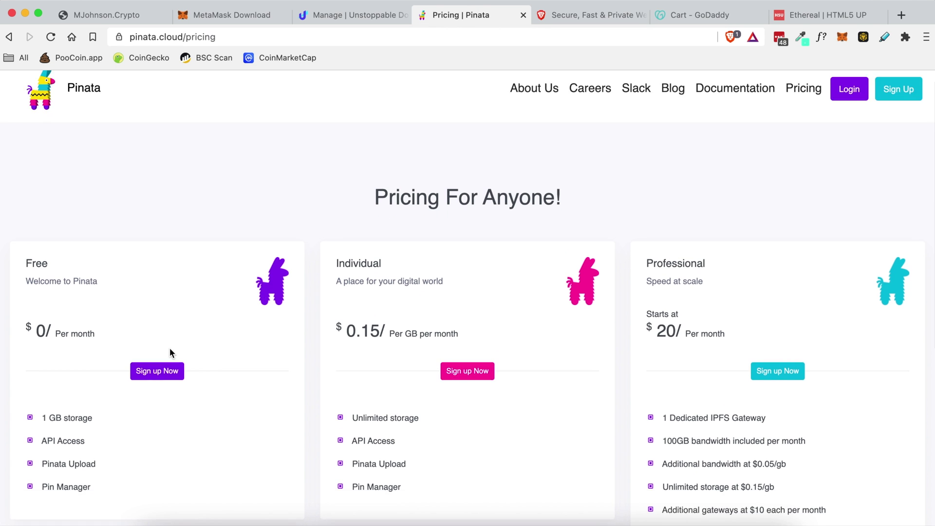
{"action": "scroll", "coordinate": [170, 348], "scroll_direction": "down", "scroll_amount": 3}
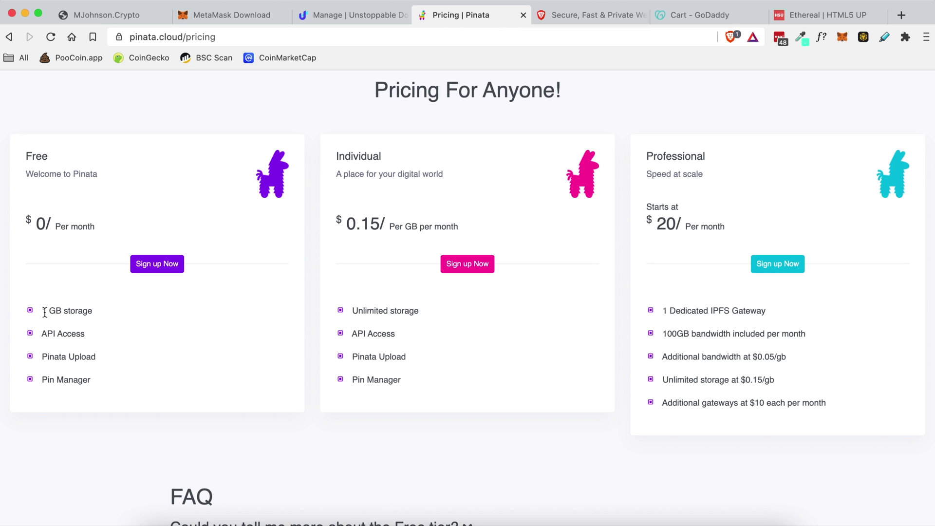
{"action": "left_click_drag", "start_coordinate": [43, 312], "coordinate": [98, 313]}
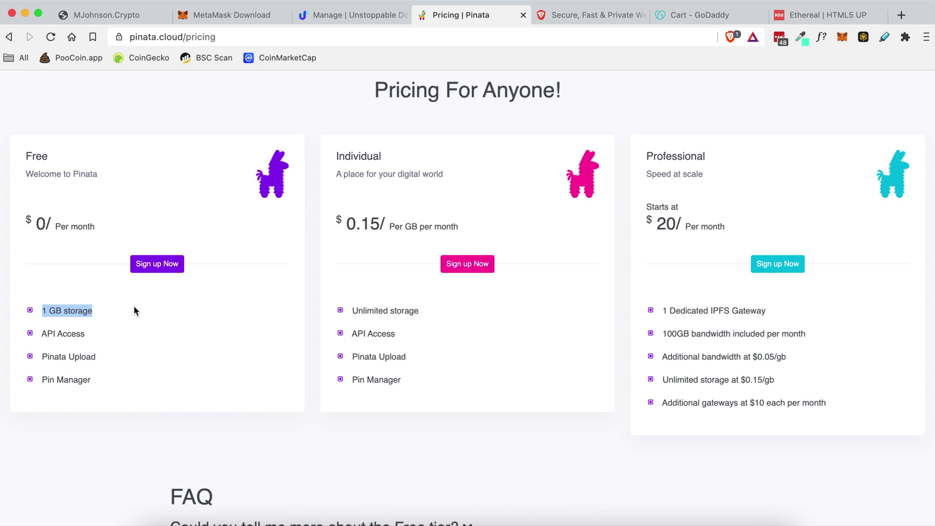
{"action": "left_click", "coordinate": [319, 287]}
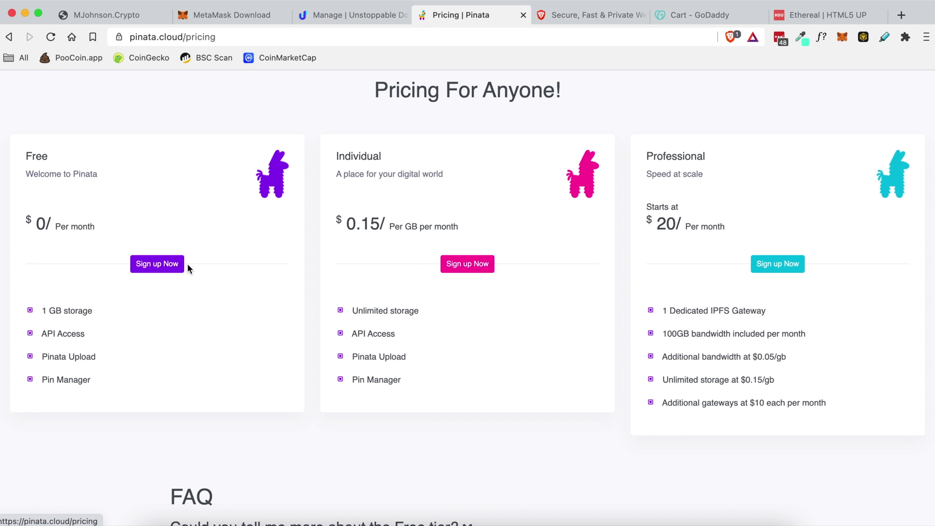
{"action": "left_click", "coordinate": [149, 266]}
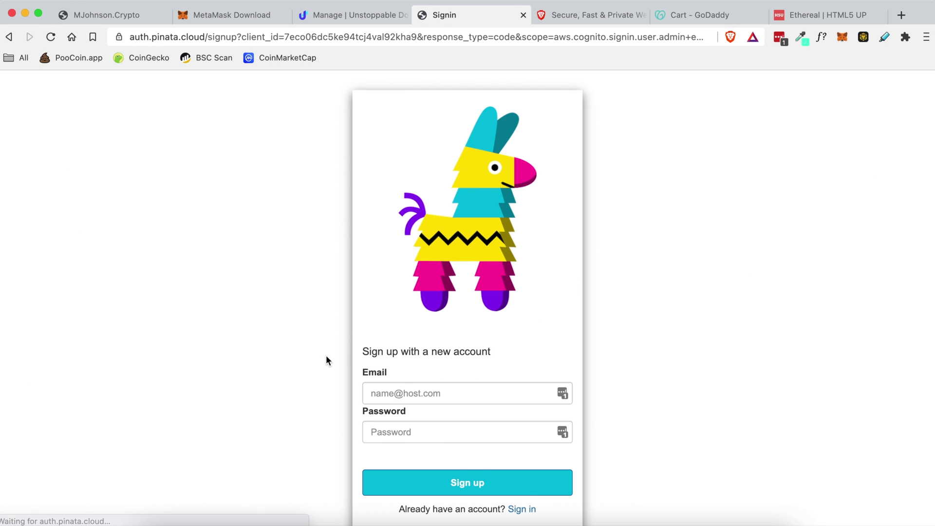
- Switch from Pinata's sign-up page to signing in with an existing account
{"action": "scroll", "coordinate": [452, 379], "scroll_direction": "down", "scroll_amount": 1}
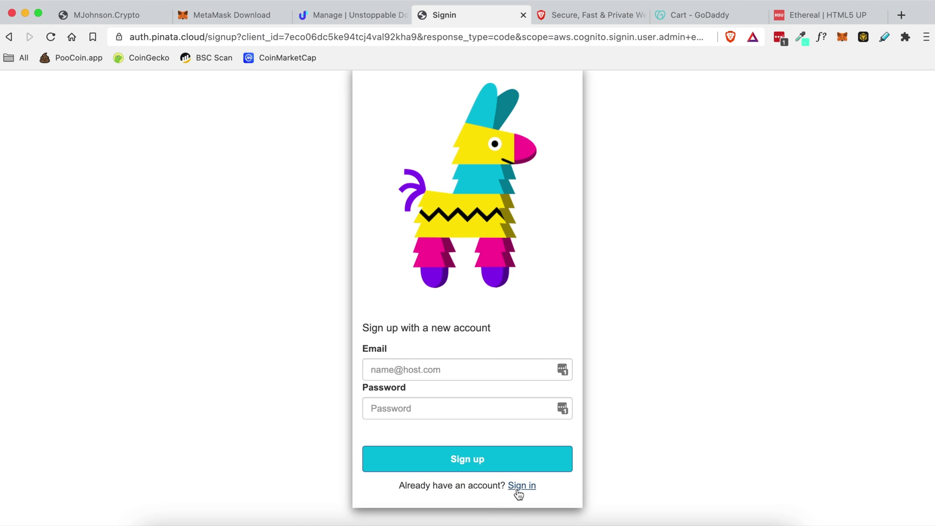
{"action": "left_click", "coordinate": [520, 486]}
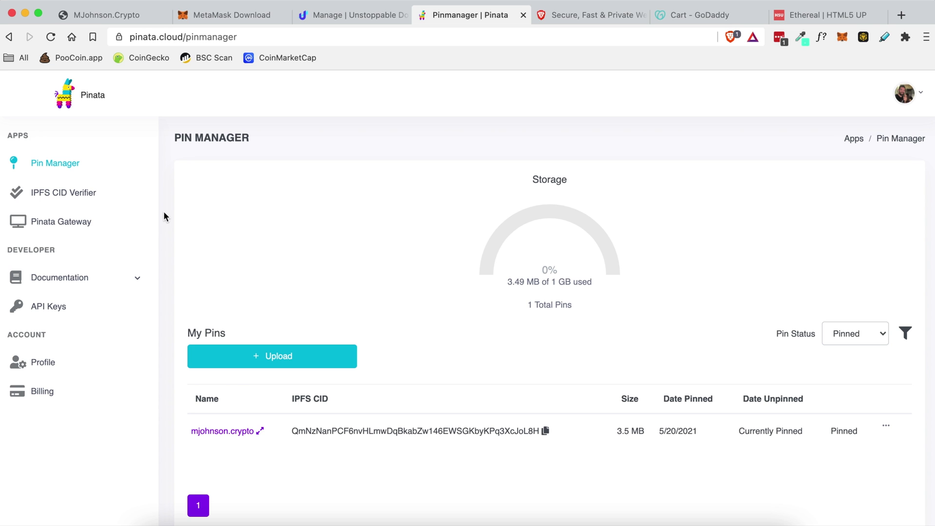
- Compare the domain's IPFS hash with the pinned mjohnson.crypto CID, then return to the Ethereal template page
{"action": "left_click", "coordinate": [321, 14]}
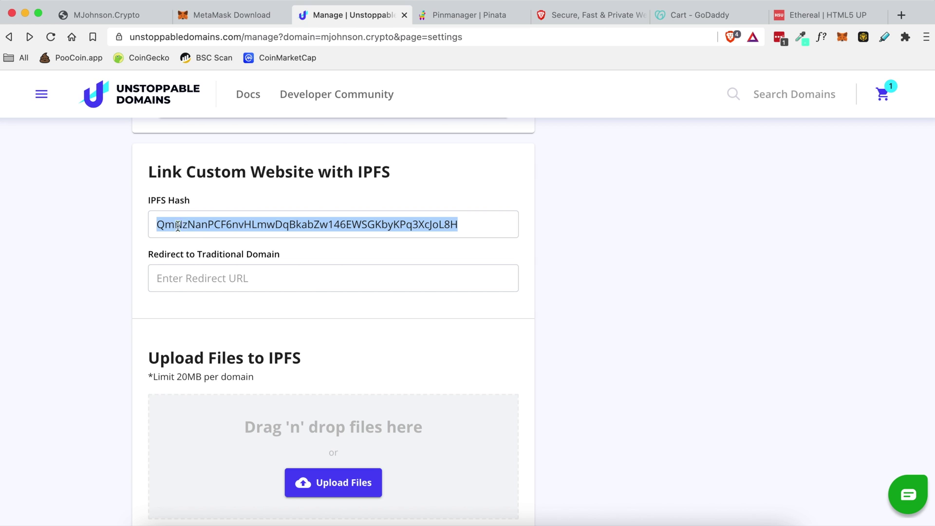
{"action": "left_click", "coordinate": [499, 15]}
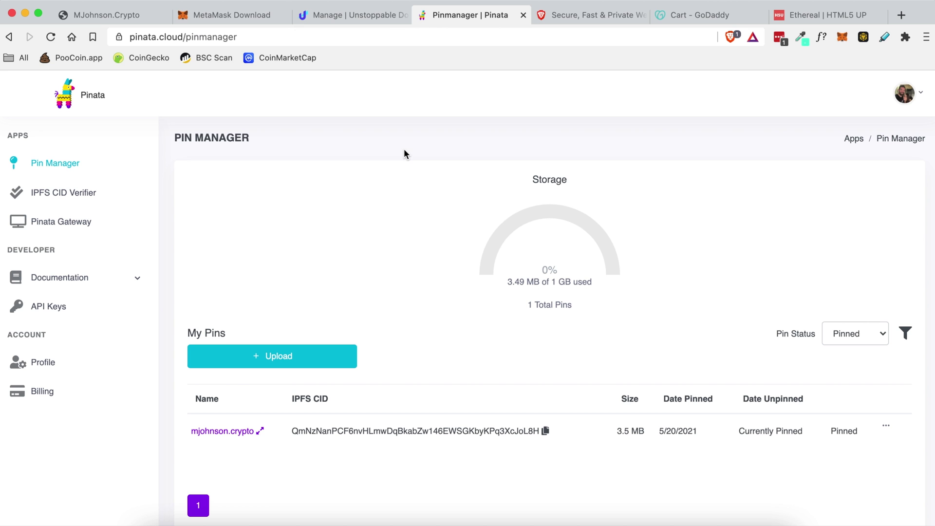
{"action": "left_click", "coordinate": [824, 19]}
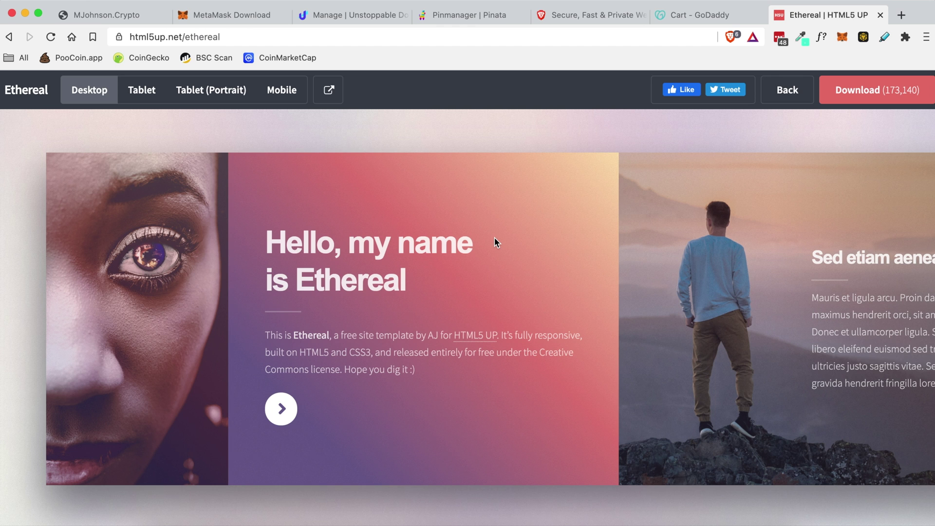
- Download the Ethereal template as html5up-ethereal.zip to the Desktop and open the archive
{"action": "left_click", "coordinate": [297, 37]}
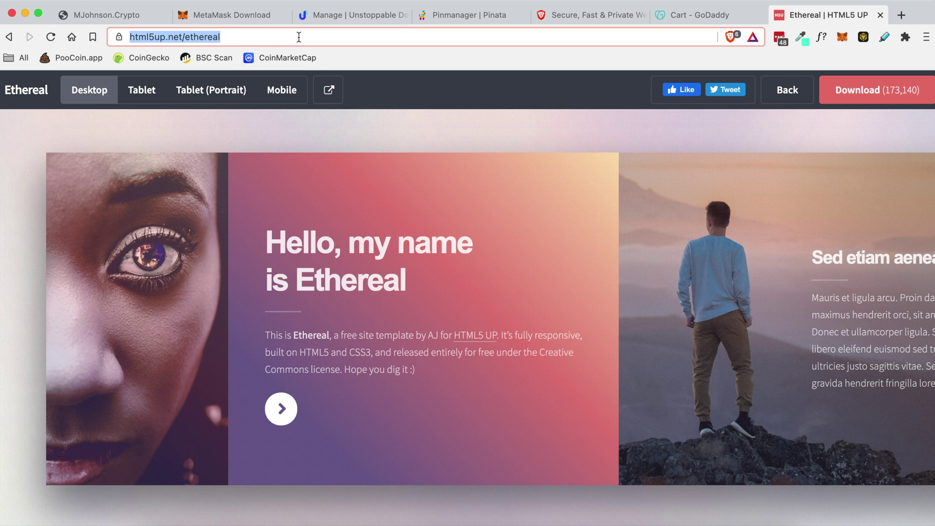
{"action": "left_click", "coordinate": [377, 141]}
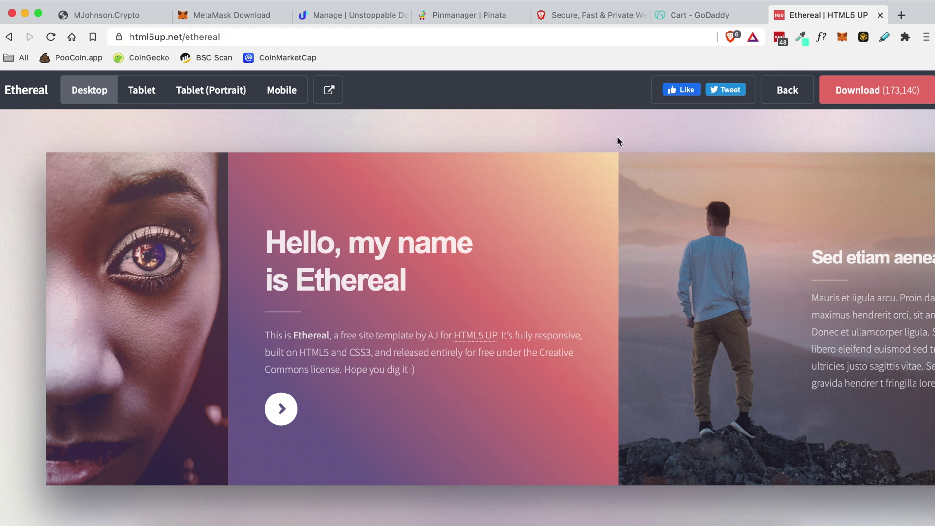
{"action": "left_click", "coordinate": [867, 92]}
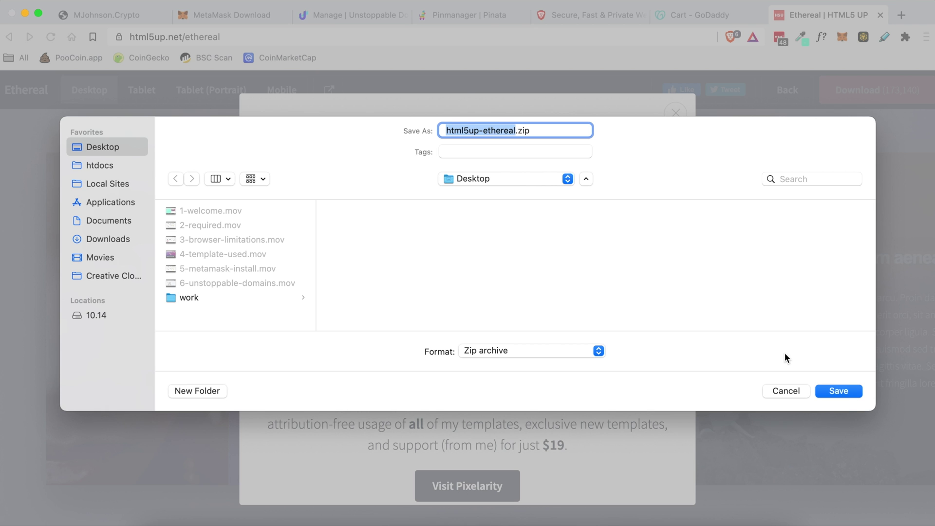
{"action": "left_click", "coordinate": [838, 391]}
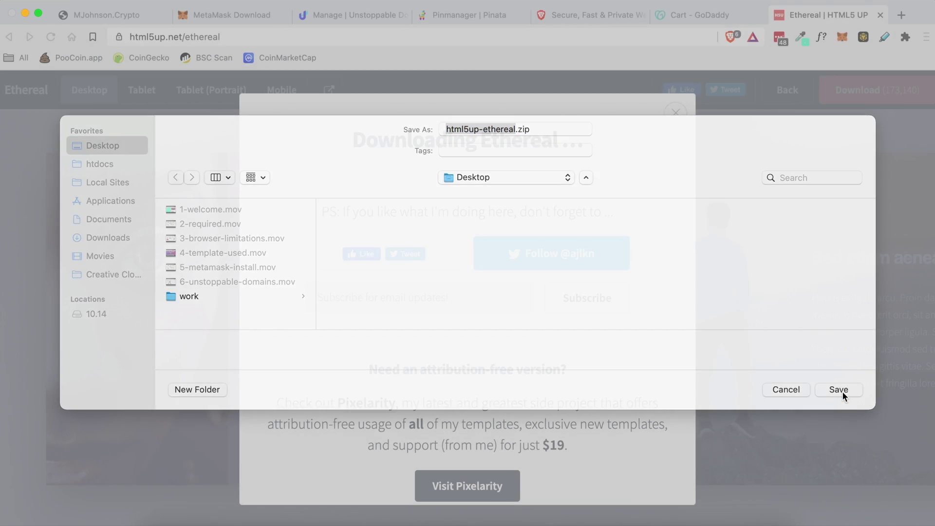
{"action": "left_click", "coordinate": [672, 115]}
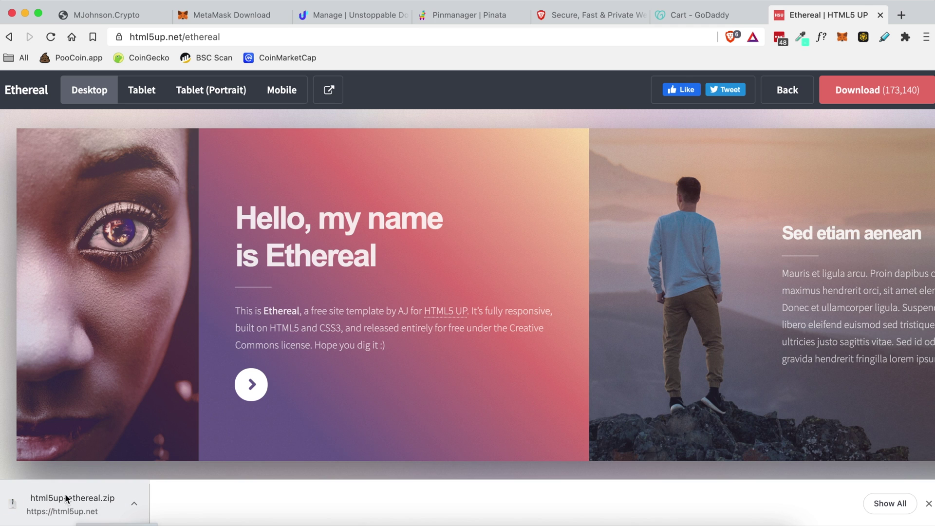
{"action": "left_click", "coordinate": [80, 509]}
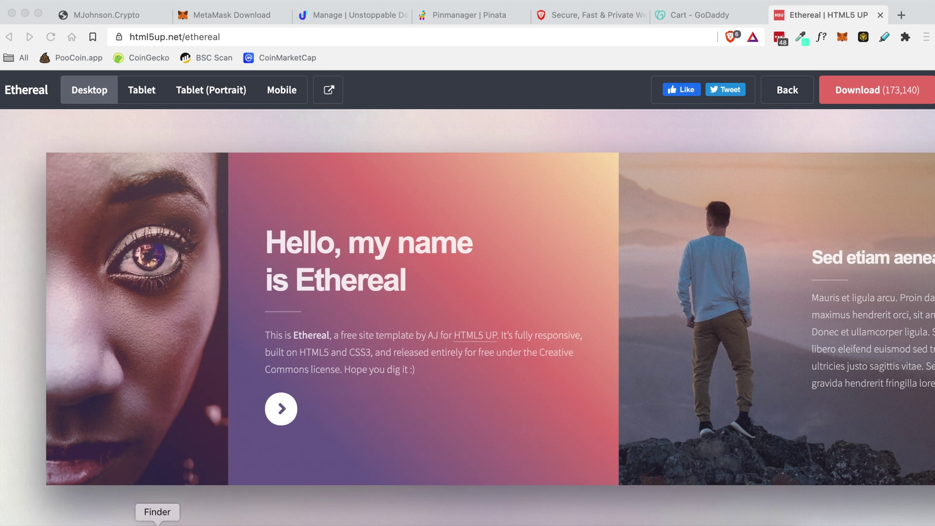
- Open the html5up-ethereal folder and preview its images from bg.jpg through pic03.jpg
{"action": "left_click", "coordinate": [157, 524]}
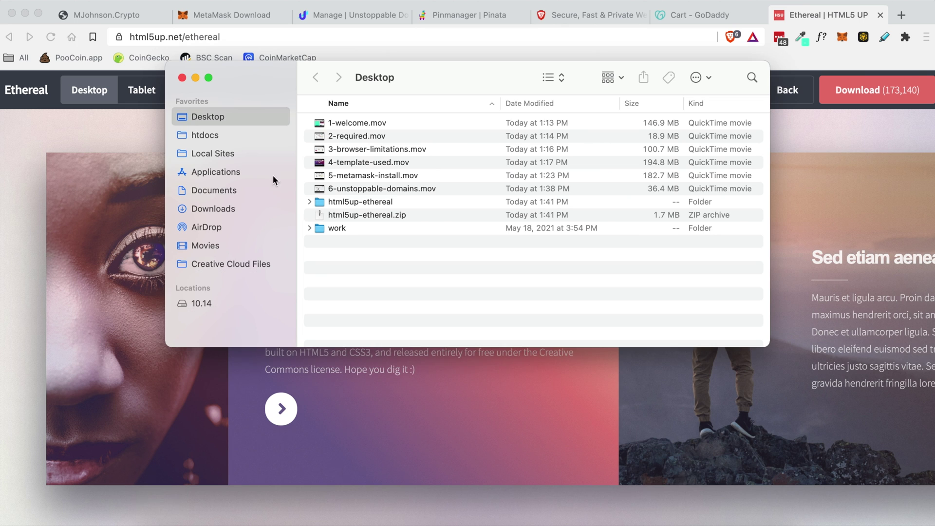
{"action": "double_click", "coordinate": [352, 201]}
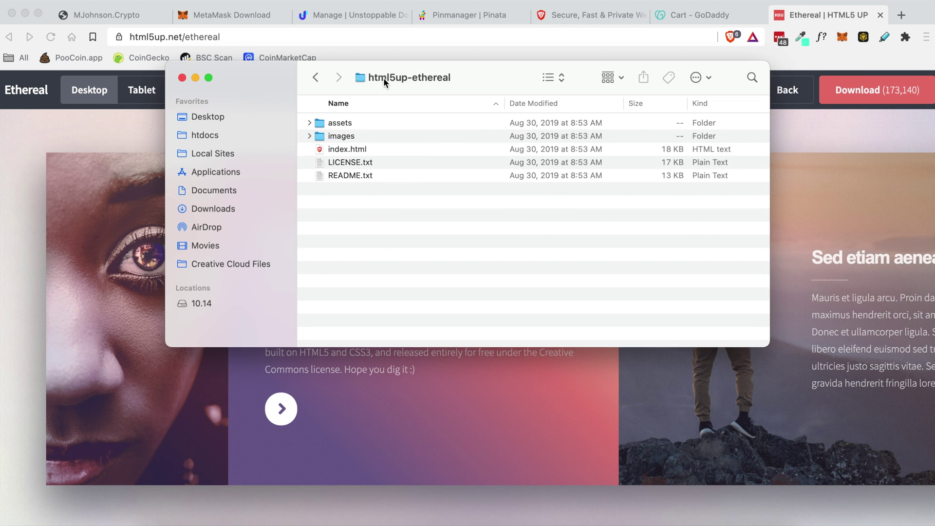
{"action": "left_click", "coordinate": [338, 141]}
{"action": "left_click", "coordinate": [309, 136]}
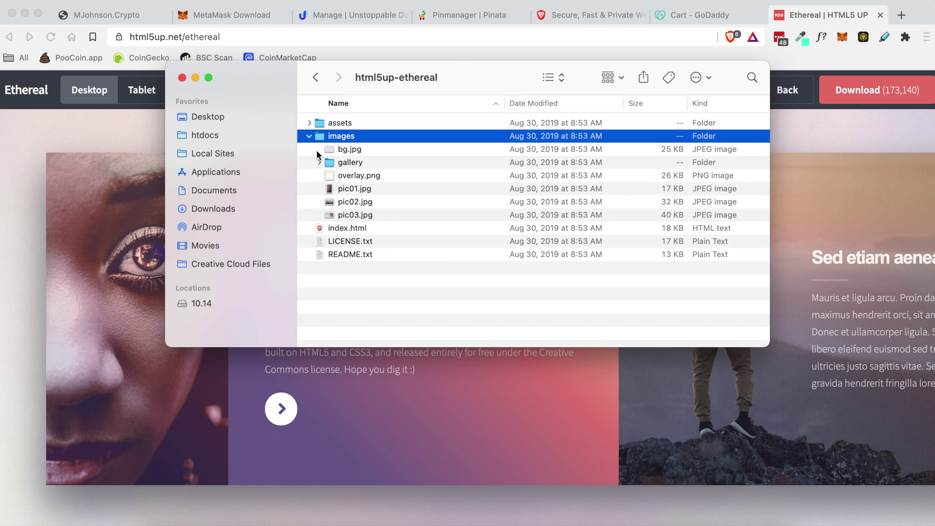
{"action": "left_click", "coordinate": [345, 149]}
{"action": "key", "text": "space"}
{"action": "key", "text": "Down"}
{"action": "key", "text": "Down"}
{"action": "key", "text": "Down"}
{"action": "key", "text": "Down"}
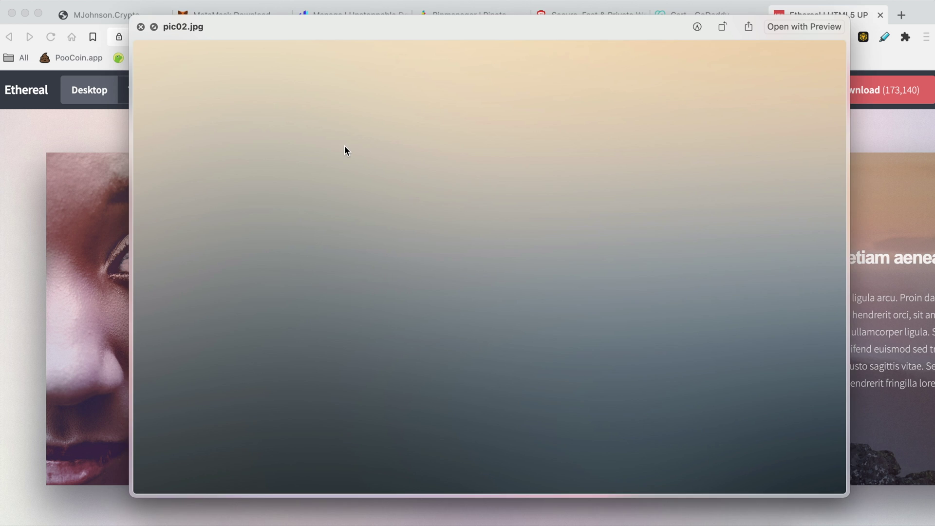
{"action": "key", "text": "Down"}
{"action": "key", "text": "space"}
- Glance at the assets subfolders, collapse both folders, and return to Pinata's Pin Manager
{"action": "left_click", "coordinate": [309, 123]}
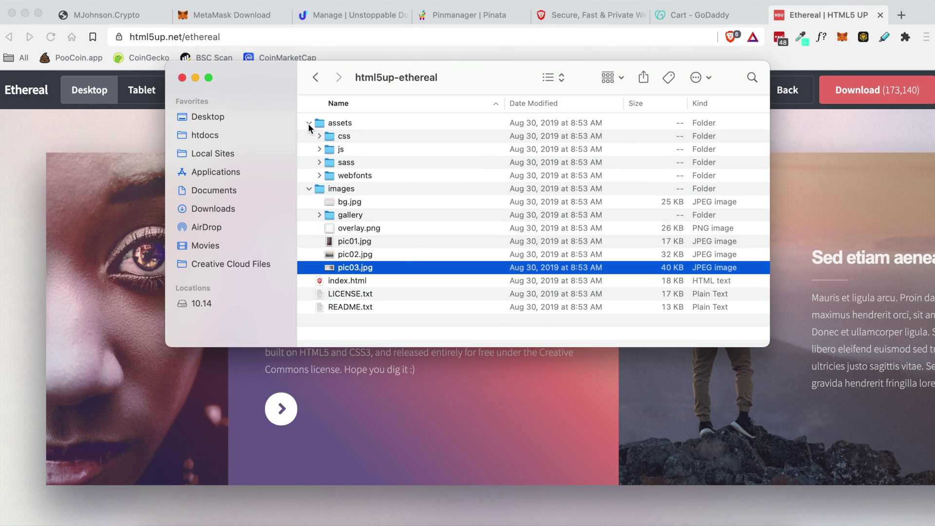
{"action": "left_click", "coordinate": [310, 122]}
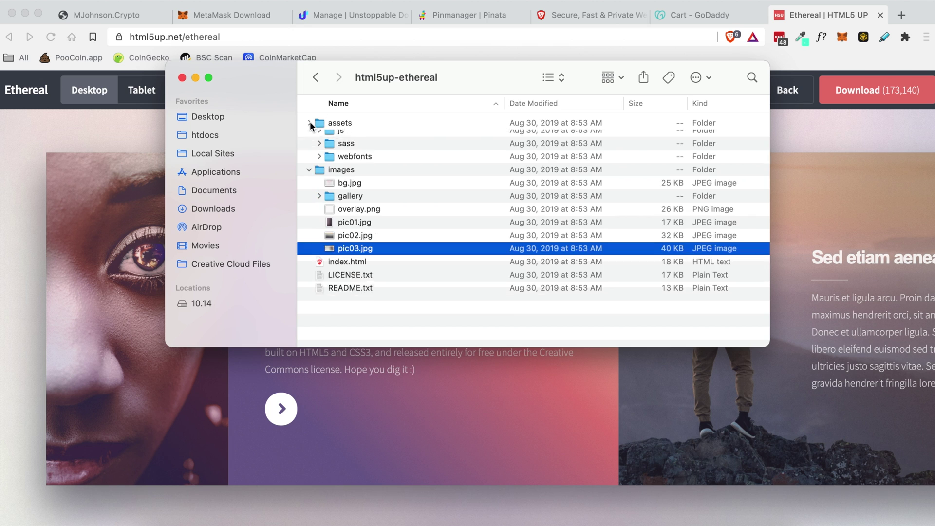
{"action": "left_click", "coordinate": [309, 136]}
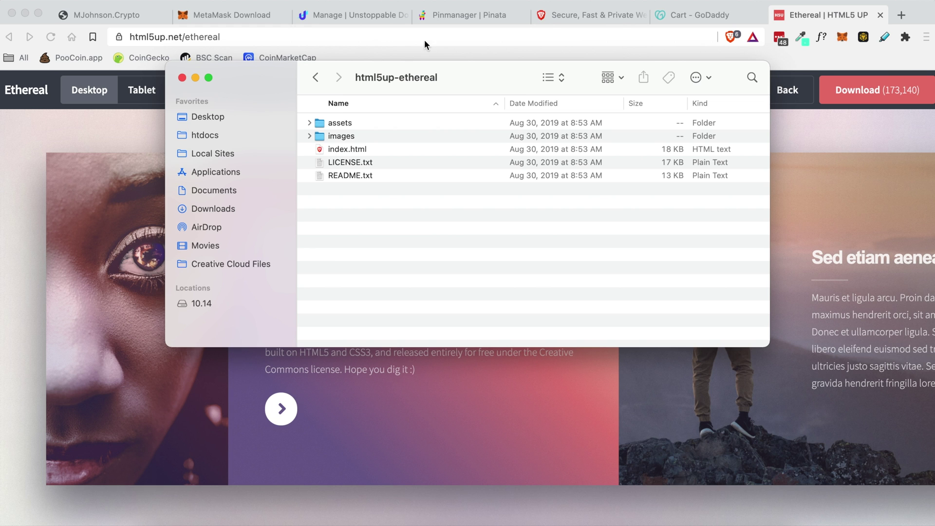
{"action": "left_click", "coordinate": [456, 10]}
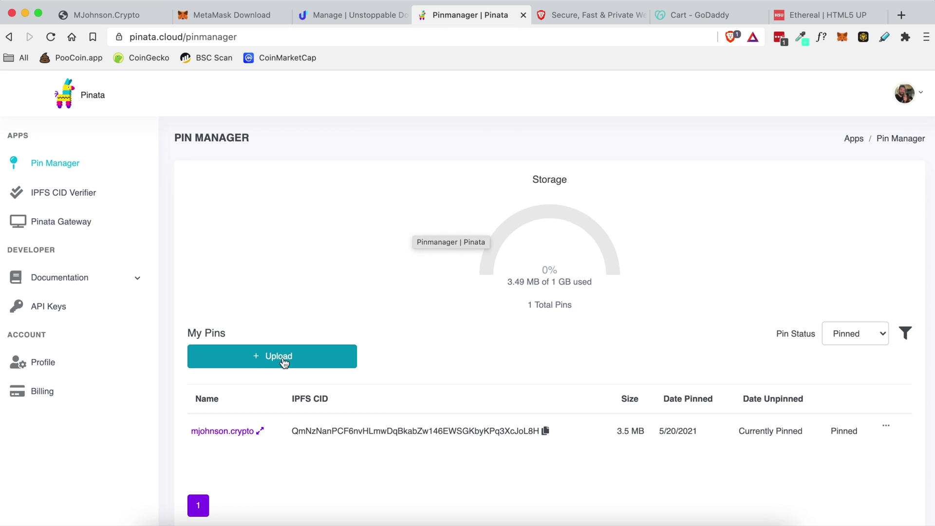
- Choose the Desktop html5up-ethereal folder for a Pinata folder upload
{"action": "left_click", "coordinate": [266, 359]}
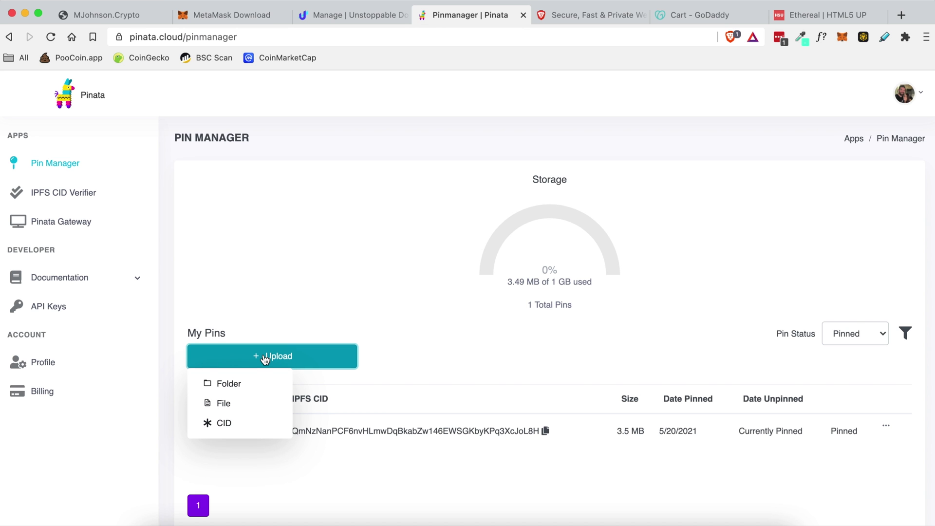
{"action": "left_click", "coordinate": [230, 384]}
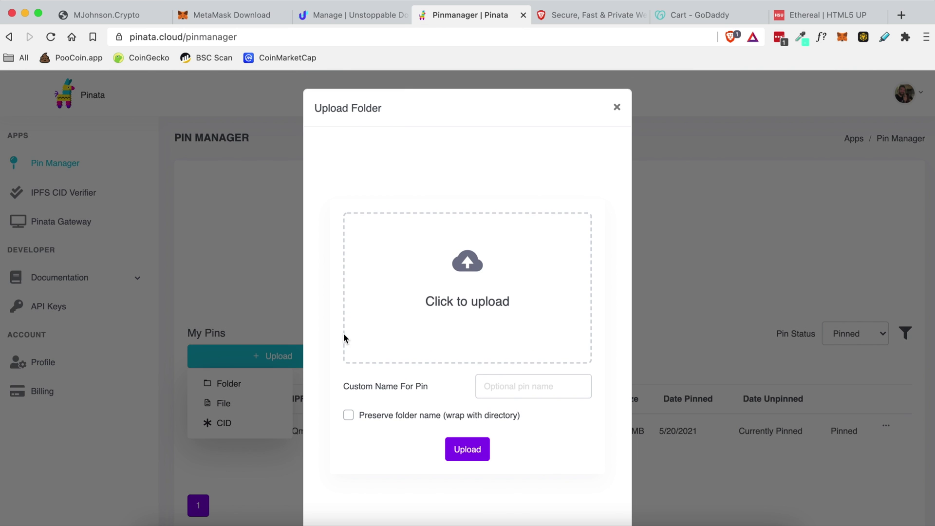
{"action": "left_click", "coordinate": [462, 292]}
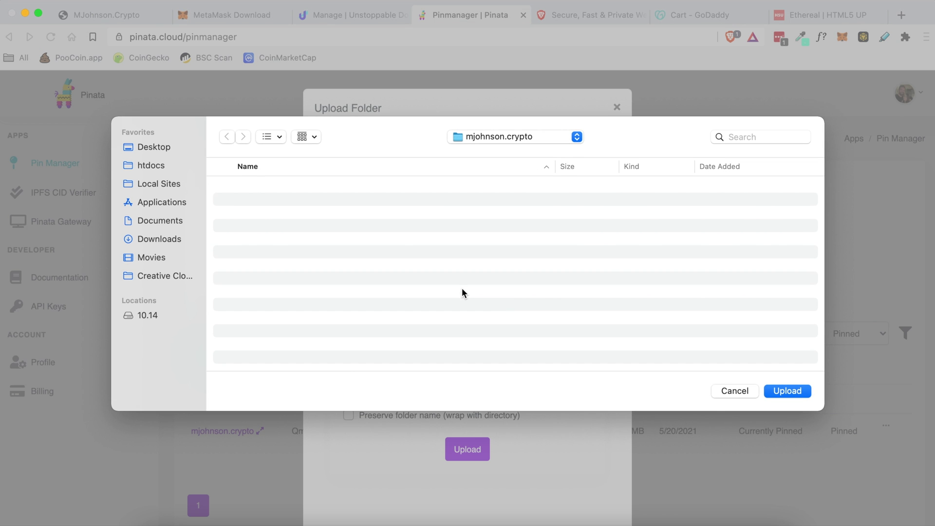
{"action": "left_click", "coordinate": [163, 145]}
{"action": "left_click", "coordinate": [267, 269]}
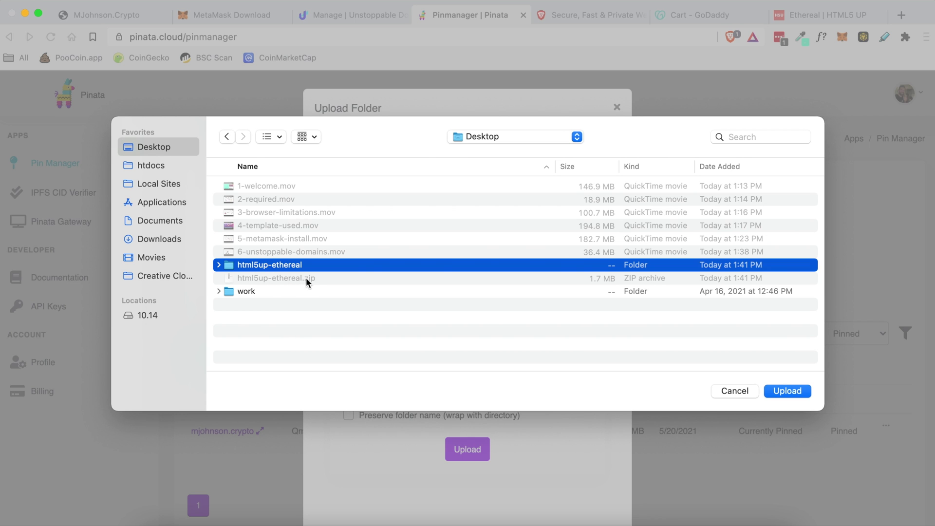
{"action": "left_click", "coordinate": [780, 392]}
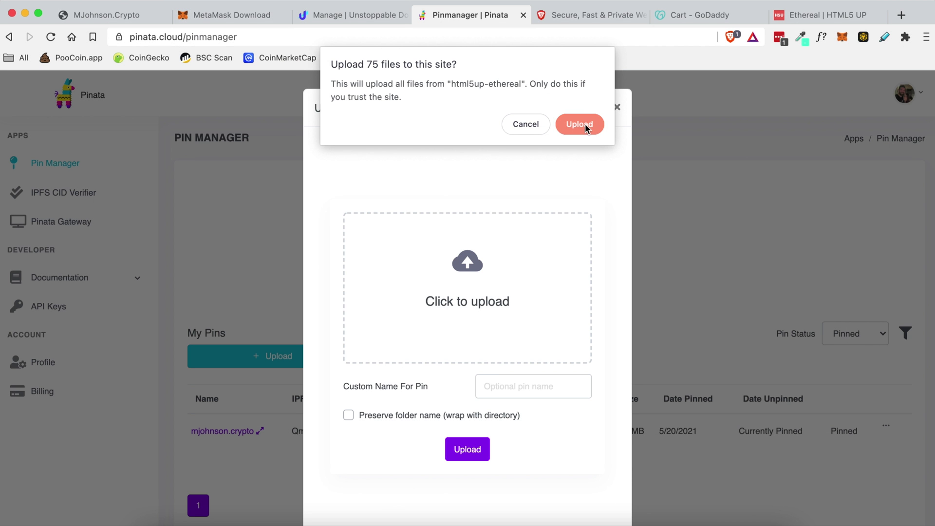
- Pin all 75 files to IPFS and copy the new pin's CID
{"action": "left_click", "coordinate": [581, 124]}
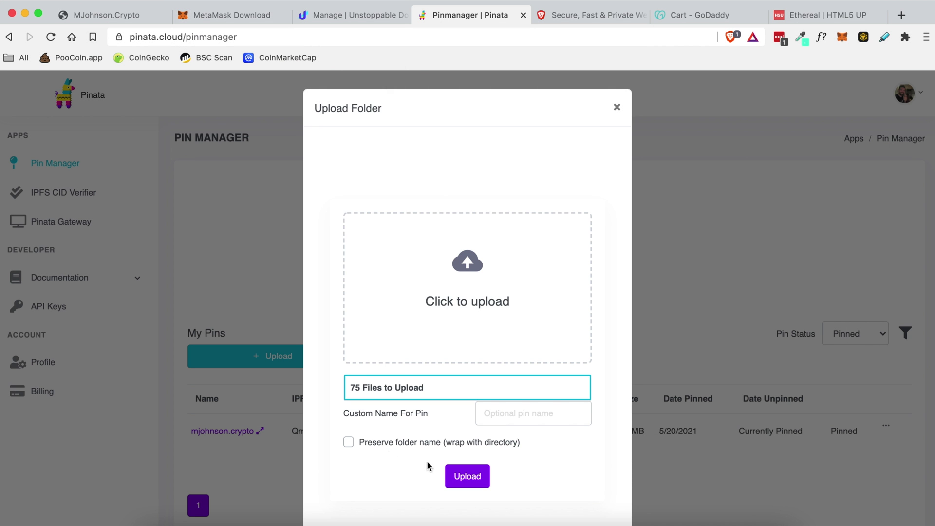
{"action": "left_click", "coordinate": [470, 476]}
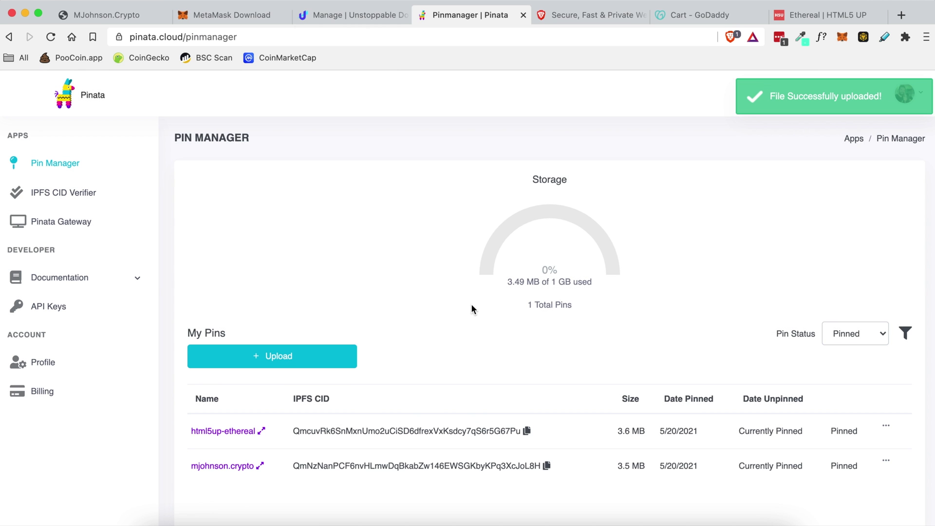
{"action": "scroll", "coordinate": [426, 390], "scroll_direction": "down", "scroll_amount": 2}
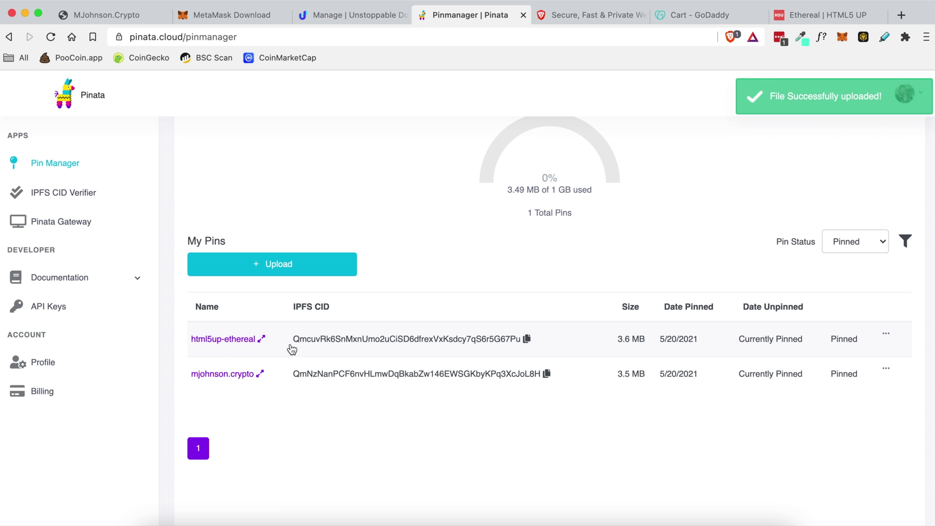
{"action": "left_click", "coordinate": [528, 339]}
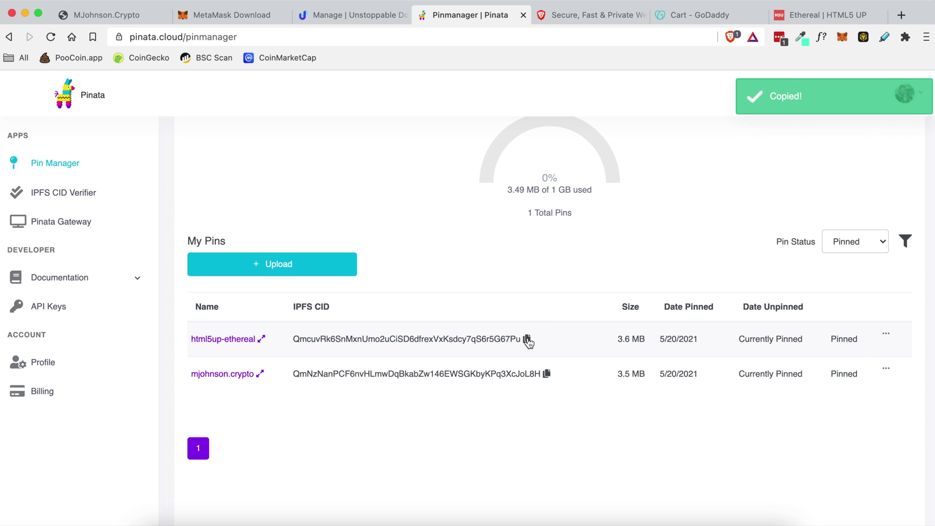
- Paste the new CID into mjohnson.crypto's IPFS Hash field, save, and sign with the MetaMask wallet
{"action": "left_click", "coordinate": [356, 17]}
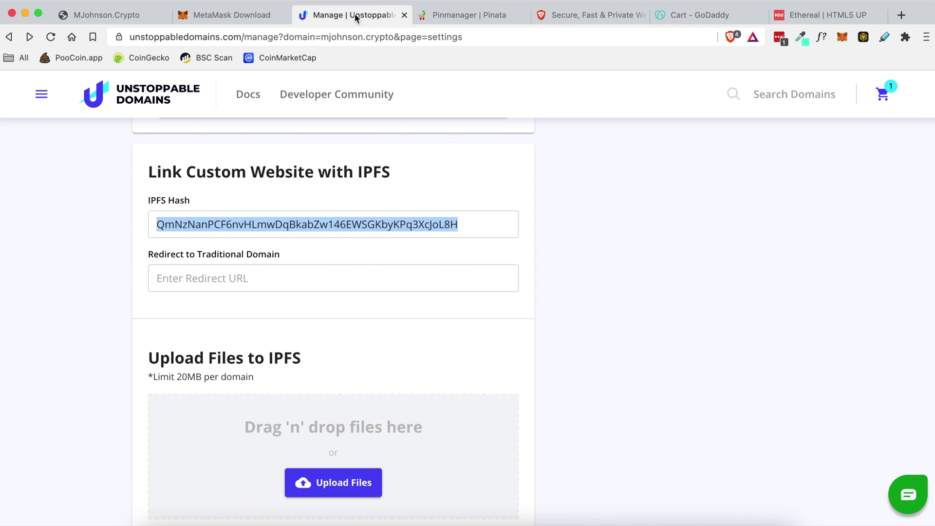
{"action": "double_click", "coordinate": [396, 222]}
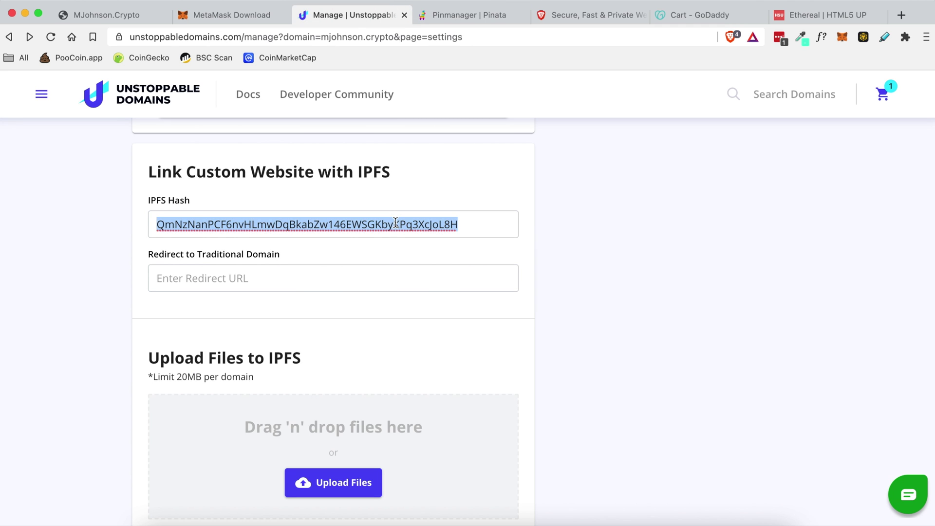
{"action": "key", "text": "ctrl+v"}
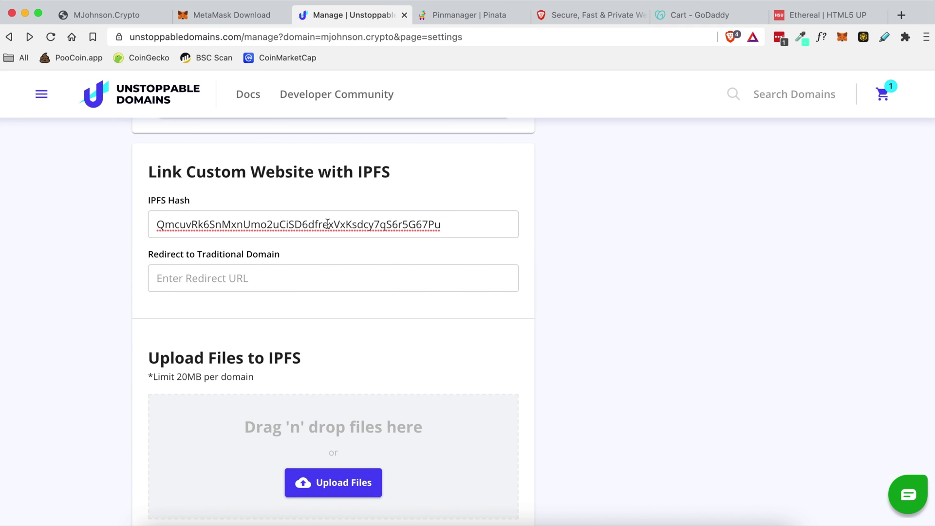
{"action": "scroll", "coordinate": [577, 292], "scroll_direction": "down", "scroll_amount": 3}
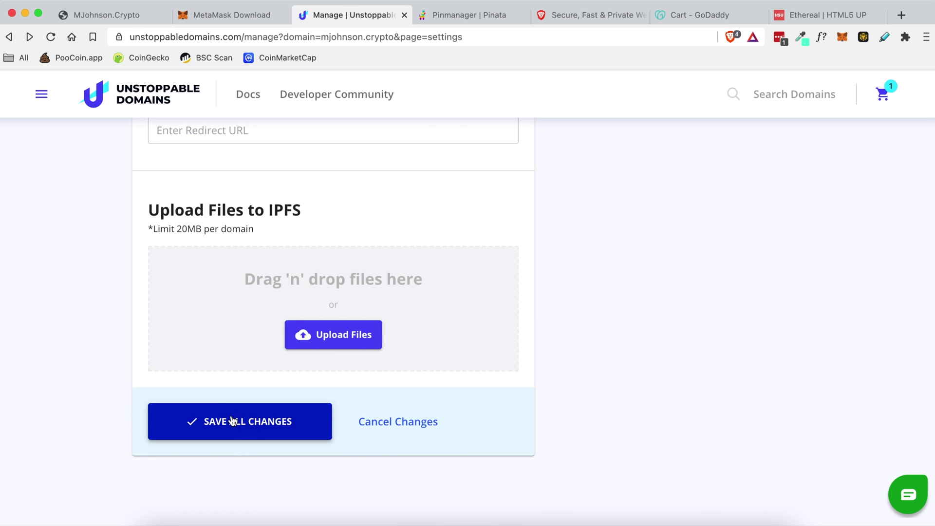
{"action": "left_click", "coordinate": [234, 421]}
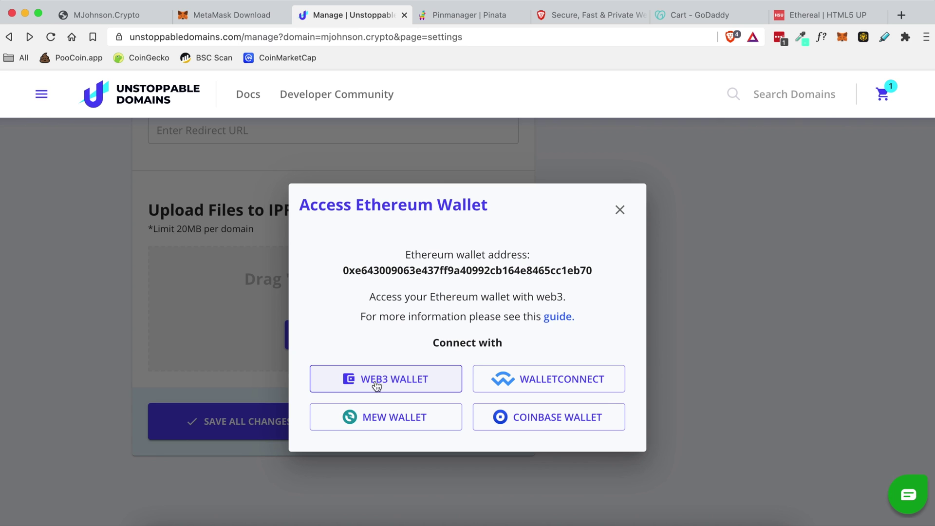
{"action": "left_click", "coordinate": [407, 381]}
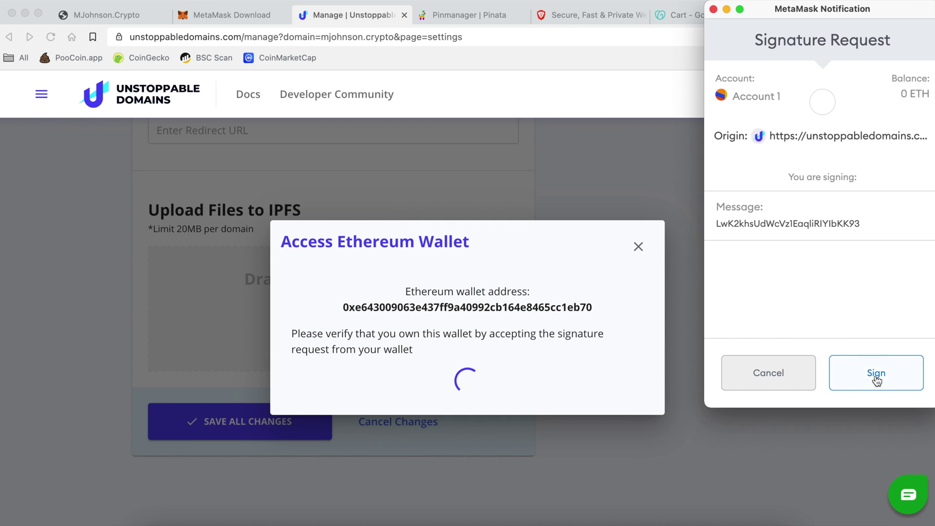
{"action": "left_click", "coordinate": [847, 374]}
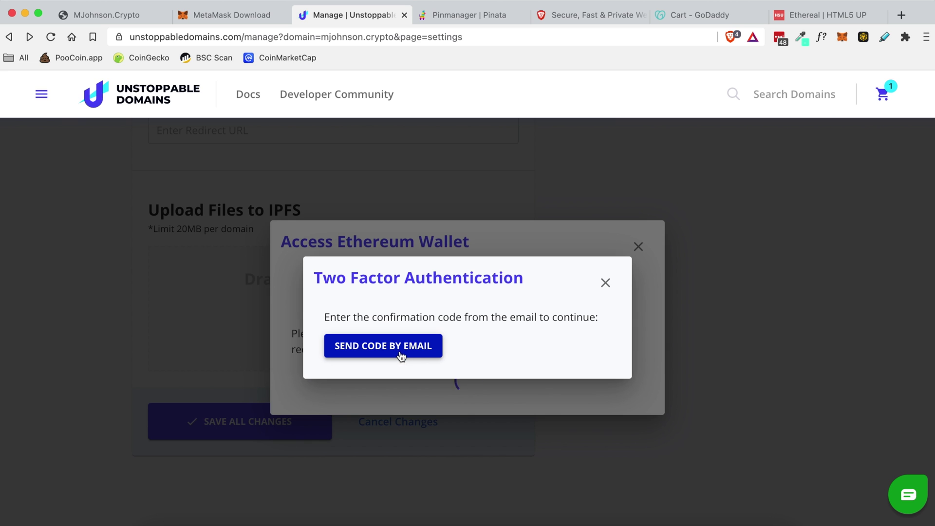
- Request the two-factor code by email and copy it from the email
{"action": "left_click", "coordinate": [423, 353]}
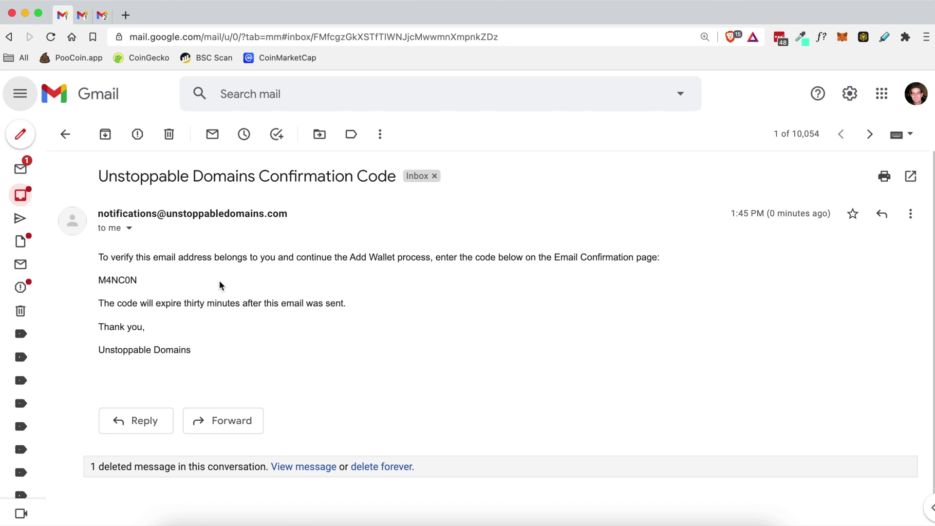
{"action": "double_click", "coordinate": [123, 280]}
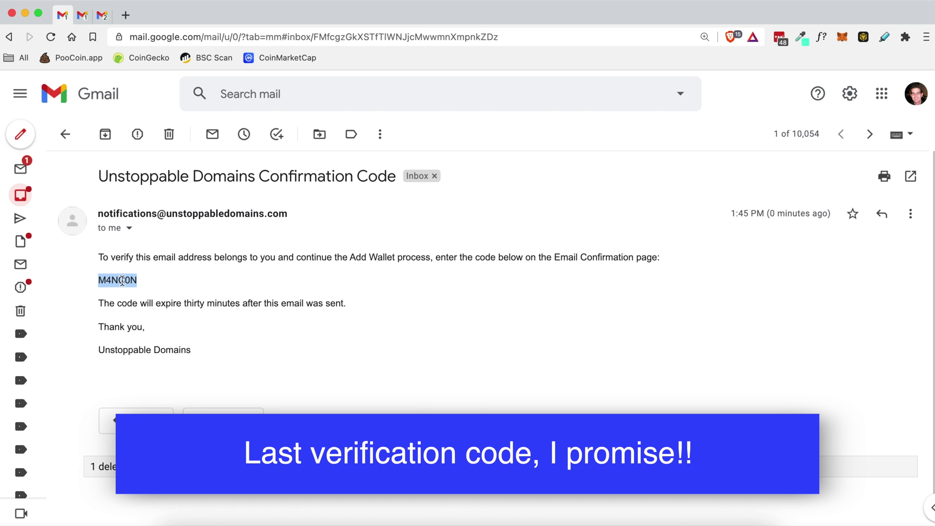
{"action": "right_click", "coordinate": [124, 278]}
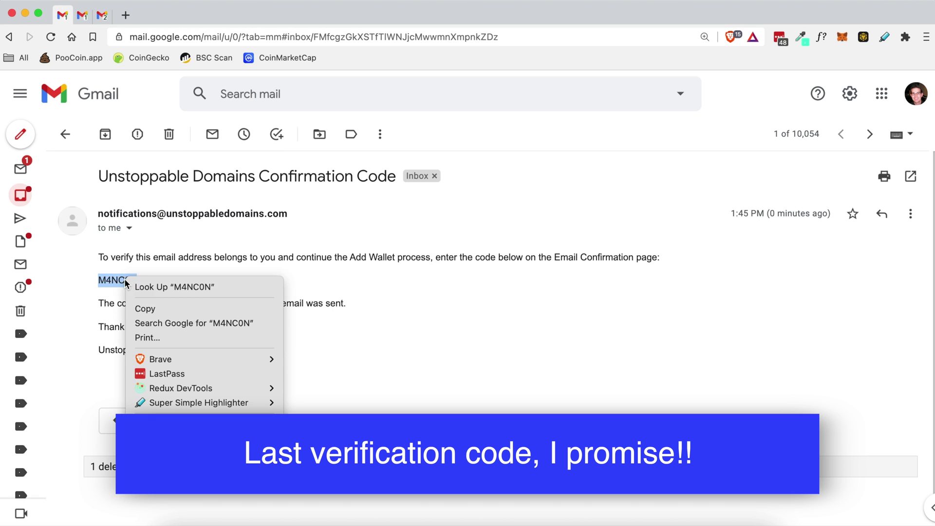
{"action": "left_click", "coordinate": [163, 305]}
{"action": "left_click", "coordinate": [256, 286]}
- Paste the confirmation code into the verification field and sign the MetaMask request
{"action": "key", "text": "super+Tab"}
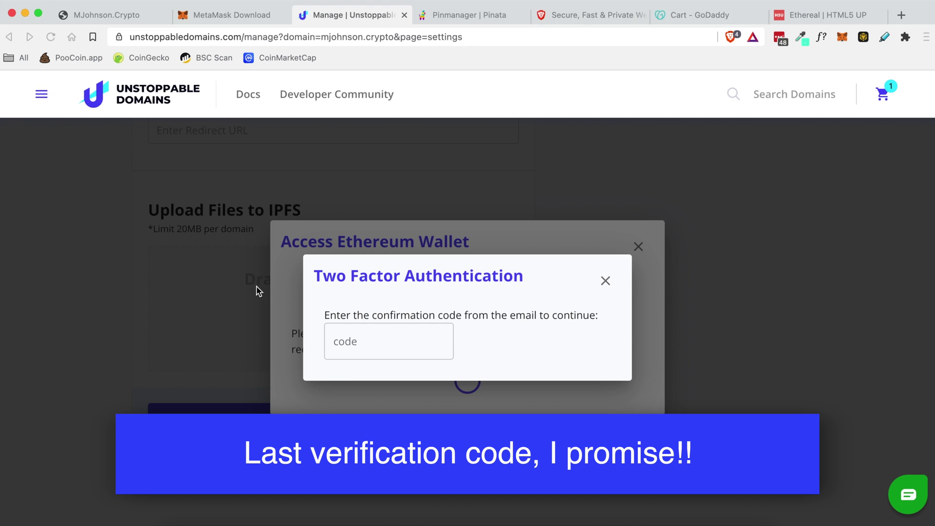
{"action": "left_click", "coordinate": [383, 339]}
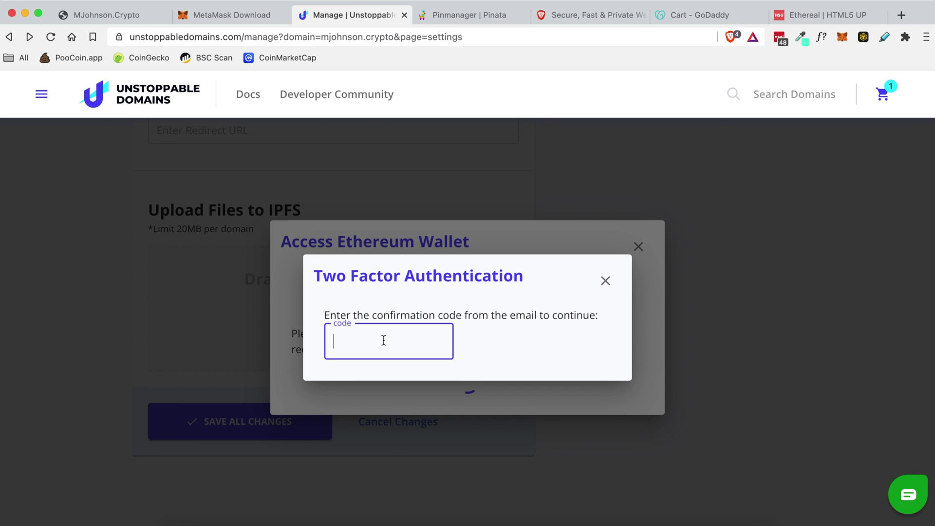
{"action": "right_click", "coordinate": [383, 340]}
{"action": "left_click", "coordinate": [419, 378]}
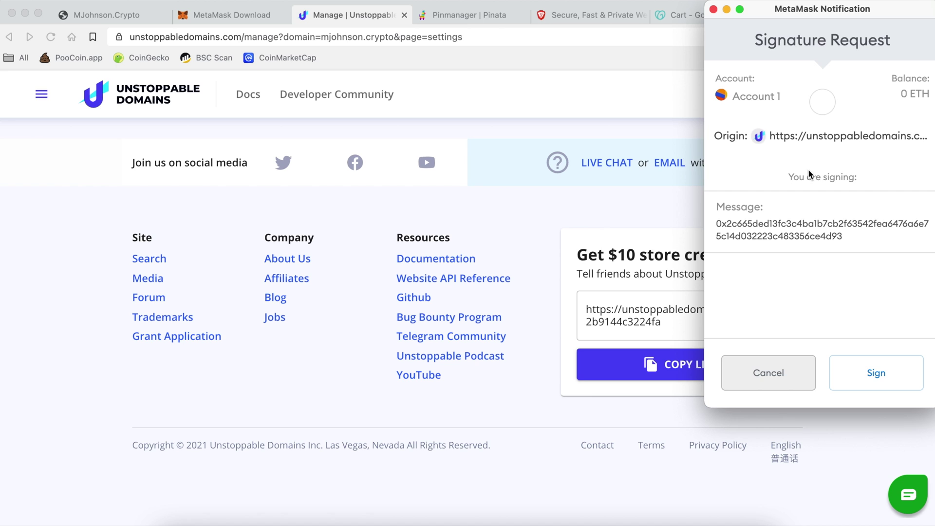
{"action": "left_click", "coordinate": [877, 374]}
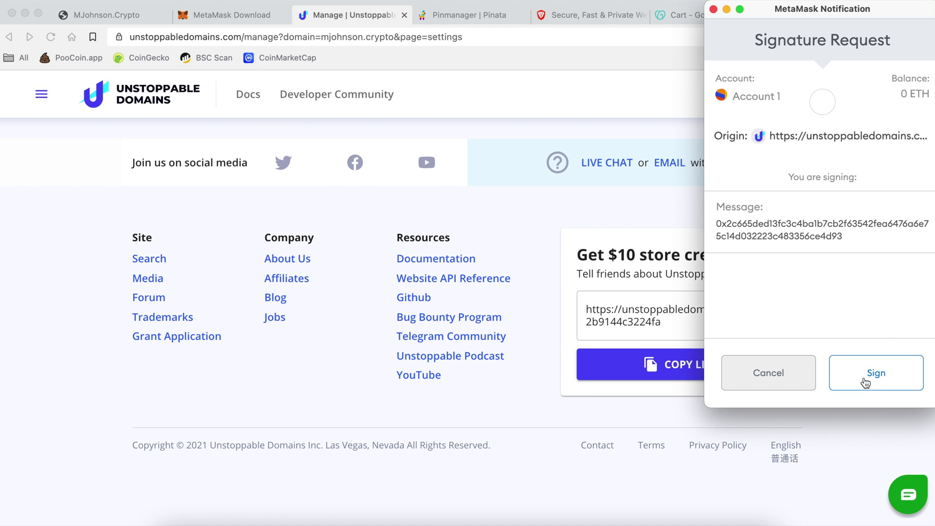
{"action": "left_click", "coordinate": [876, 374]}
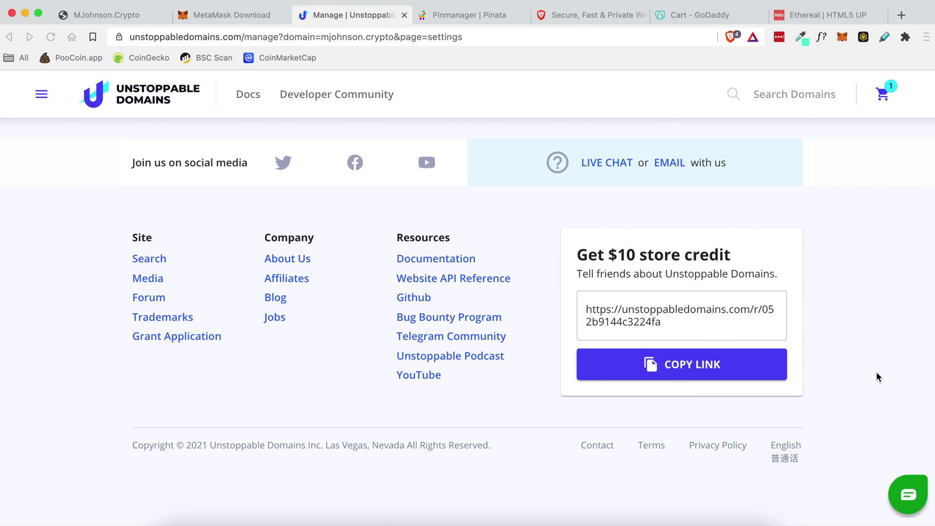
- Open the Pending Changes transaction list and view the pending record update on Etherscan
{"action": "scroll", "coordinate": [846, 302], "scroll_direction": "up", "scroll_amount": 10}
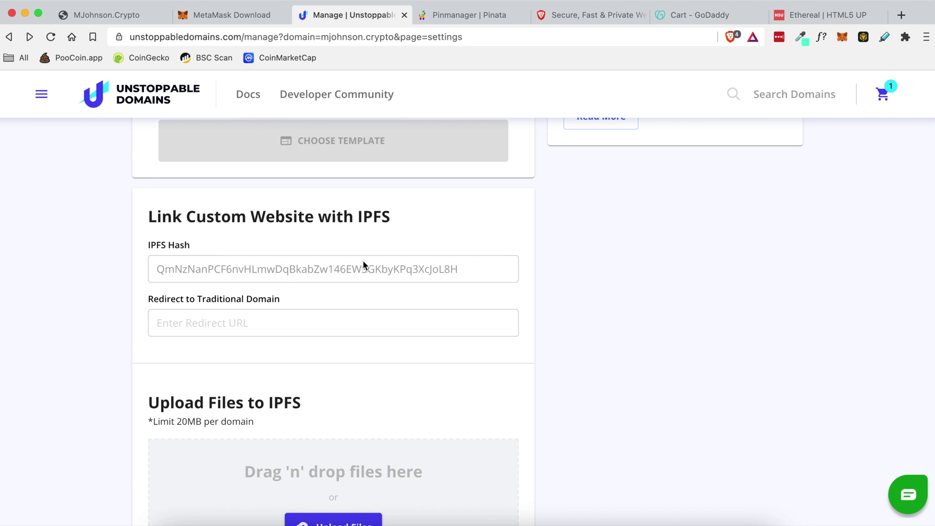
{"action": "scroll", "coordinate": [365, 268], "scroll_direction": "up", "scroll_amount": 10}
{"action": "left_click_drag", "start_coordinate": [185, 136], "coordinate": [453, 153]}
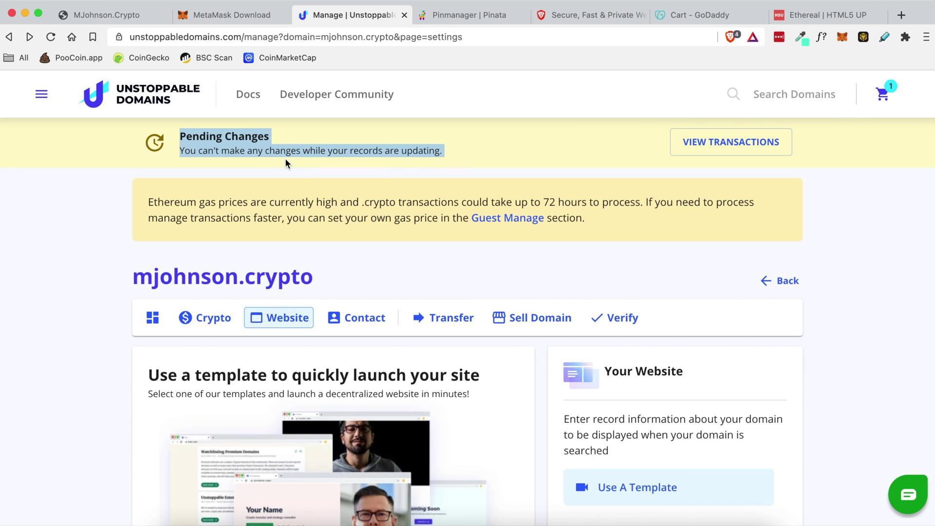
{"action": "left_click", "coordinate": [463, 155]}
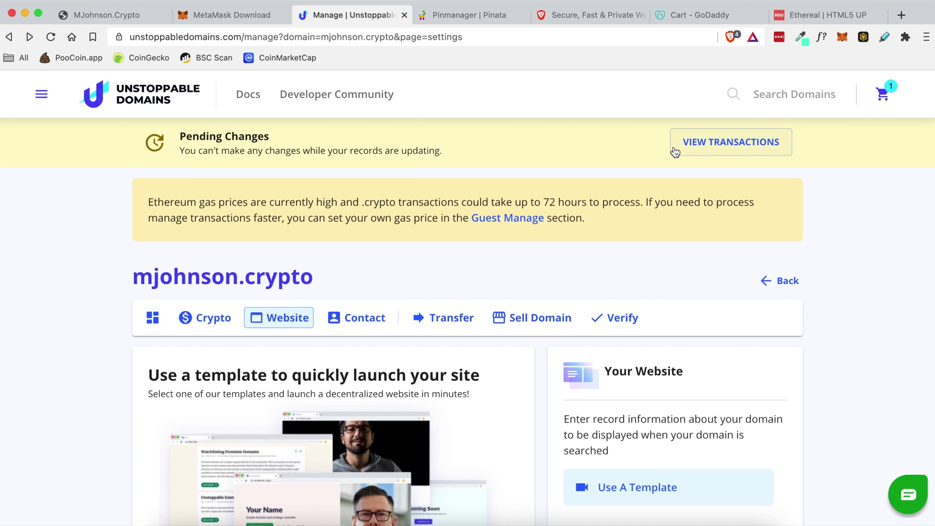
{"action": "left_click", "coordinate": [706, 141]}
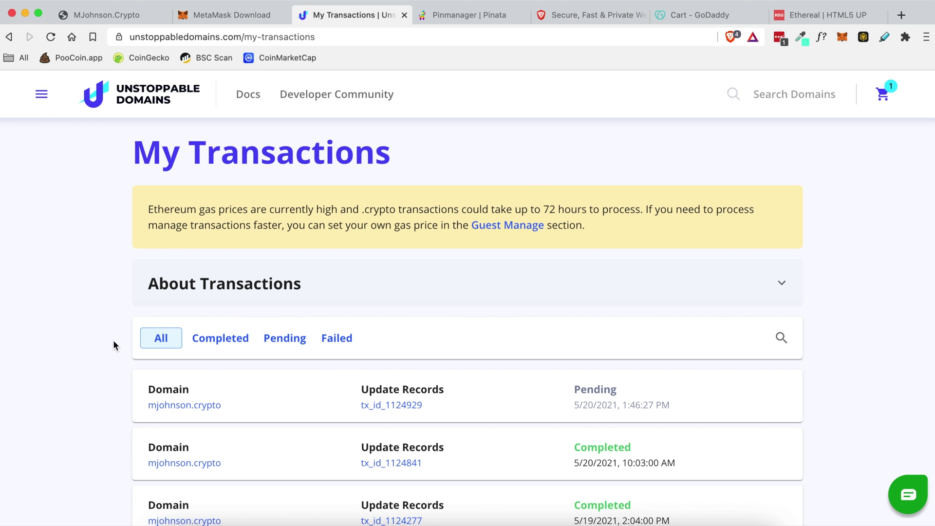
{"action": "scroll", "coordinate": [113, 341], "scroll_direction": "down", "scroll_amount": 2}
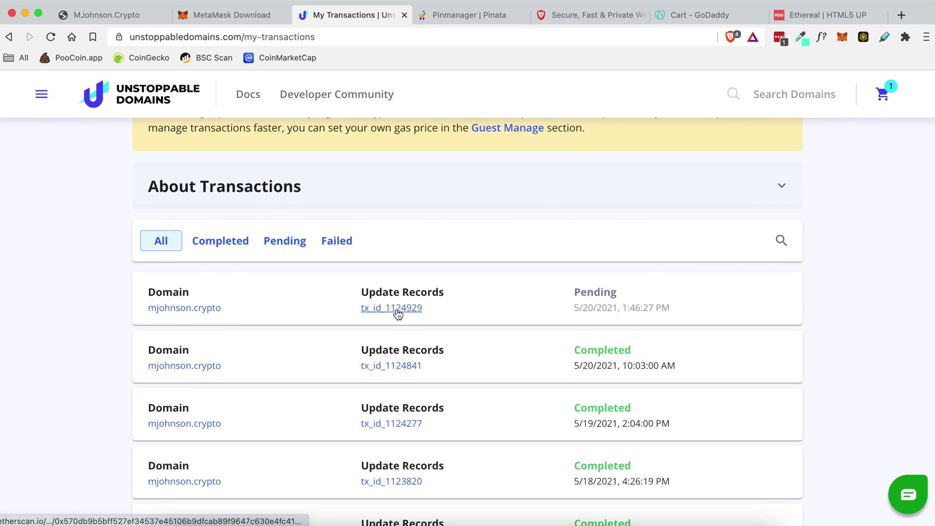
{"action": "scroll", "coordinate": [341, 310], "scroll_direction": "up", "scroll_amount": 2}
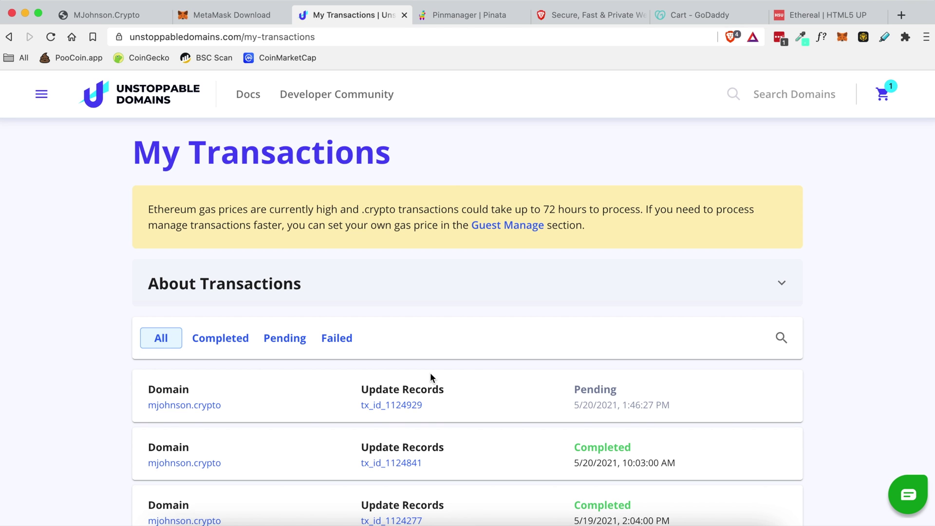
{"action": "left_click", "coordinate": [397, 406]}
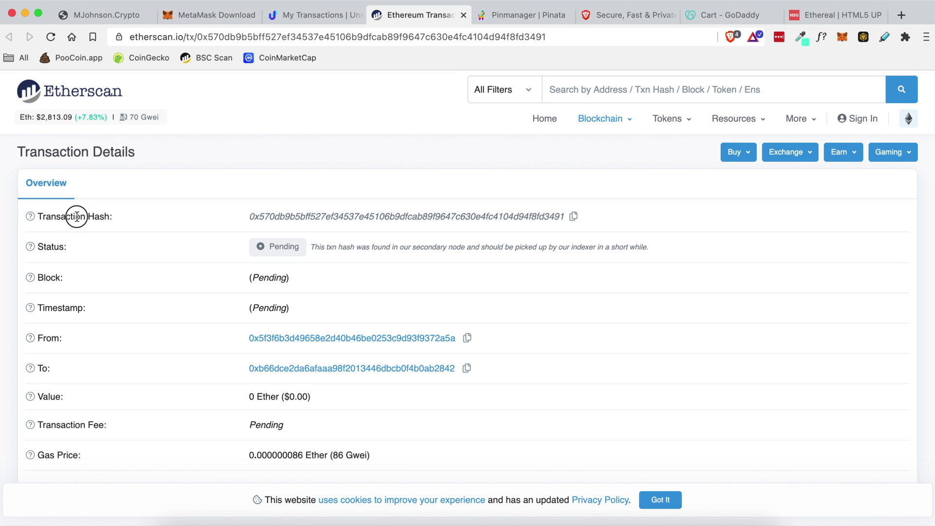
- Check on Etherscan that the record-update transaction's status reads Completed
{"action": "left_click_drag", "start_coordinate": [95, 218], "coordinate": [66, 218]}
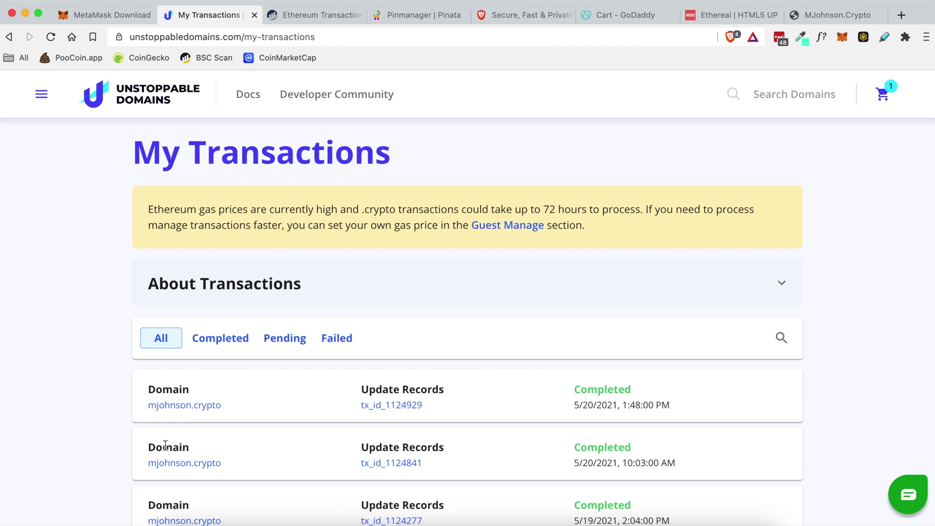
{"action": "double_click", "coordinate": [588, 387]}
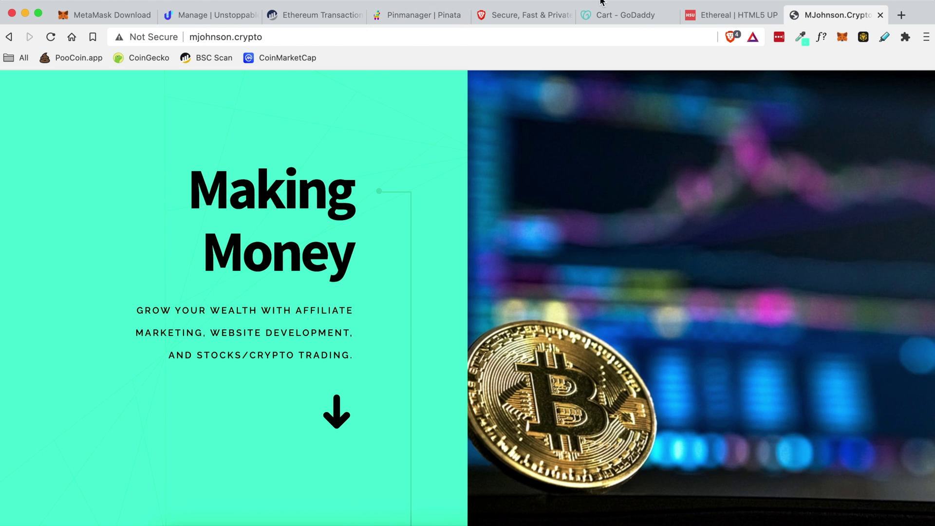
- Reload the mjohnson.crypto site so it loads the new Ethereal template
{"action": "left_click", "coordinate": [210, 15]}
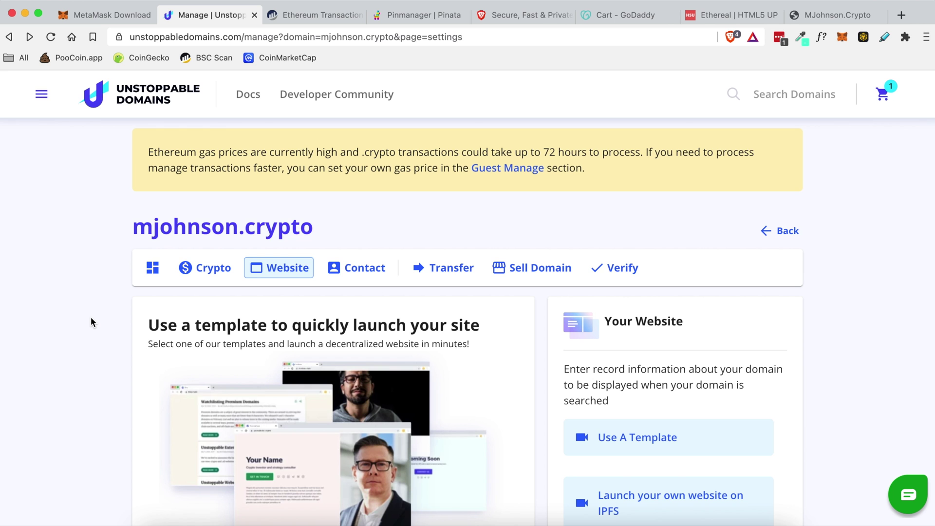
{"action": "scroll", "coordinate": [91, 316], "scroll_direction": "down", "scroll_amount": 1}
{"action": "scroll", "coordinate": [91, 317], "scroll_direction": "up", "scroll_amount": 2}
{"action": "left_click", "coordinate": [826, 15]}
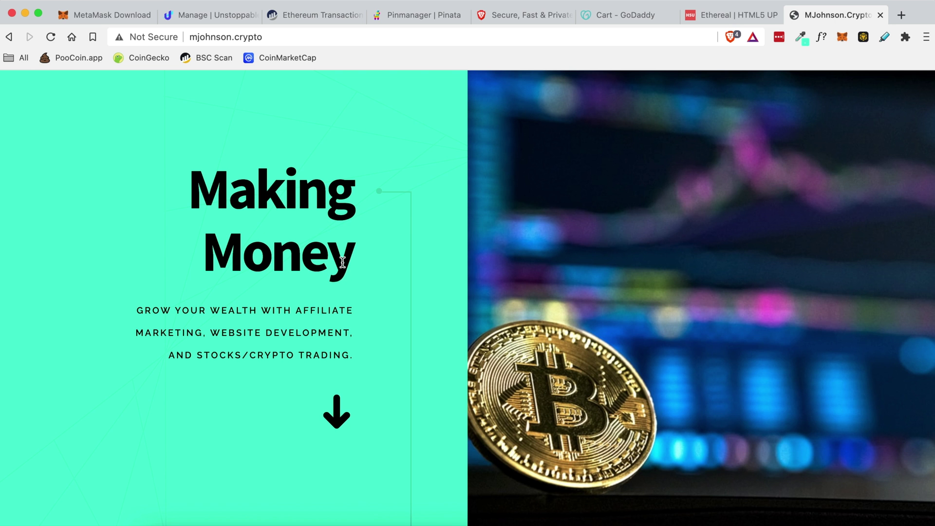
{"action": "left_click", "coordinate": [51, 38]}
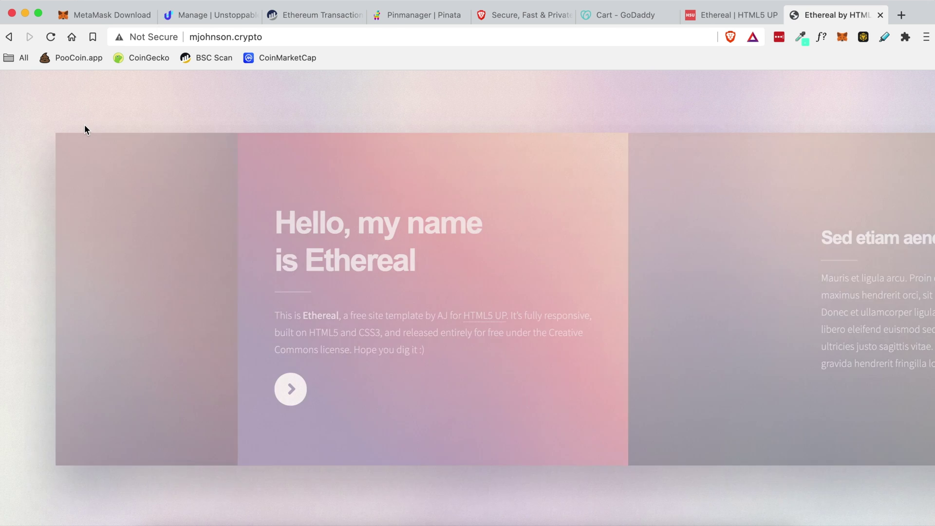
{"action": "scroll", "coordinate": [447, 184], "scroll_direction": "right", "scroll_amount": 15}
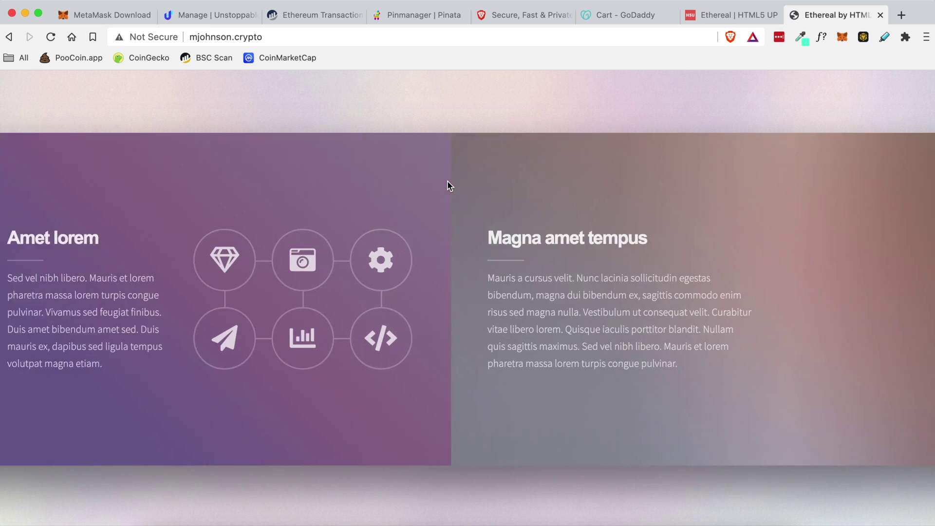
{"action": "scroll", "coordinate": [447, 185], "scroll_direction": "left", "scroll_amount": 15}
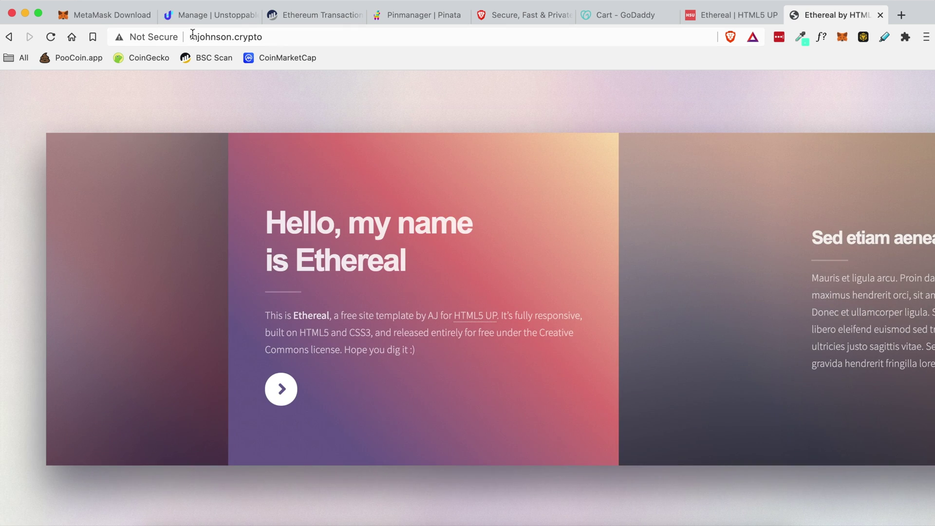
- Highlight the .crypto address ending and scroll through the Ethereal panels back to the start
{"action": "left_click", "coordinate": [243, 37]}
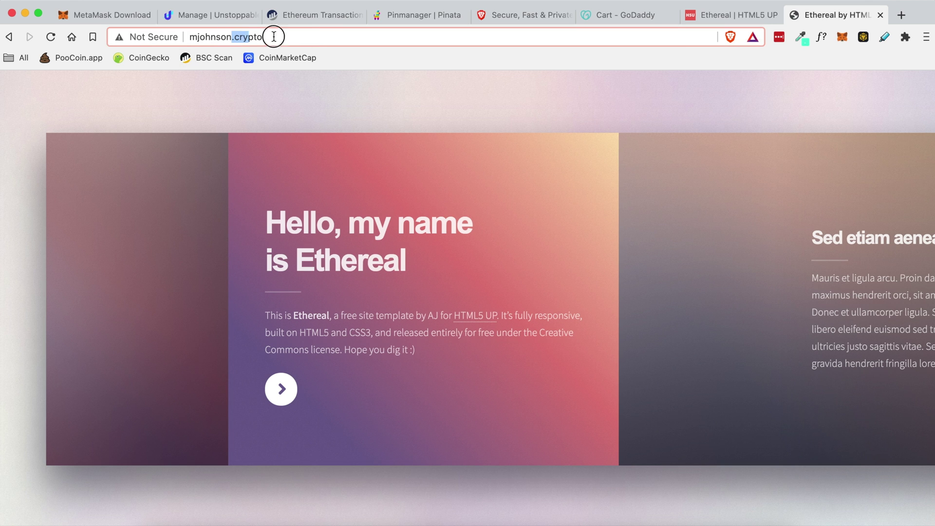
{"action": "left_click", "coordinate": [307, 99]}
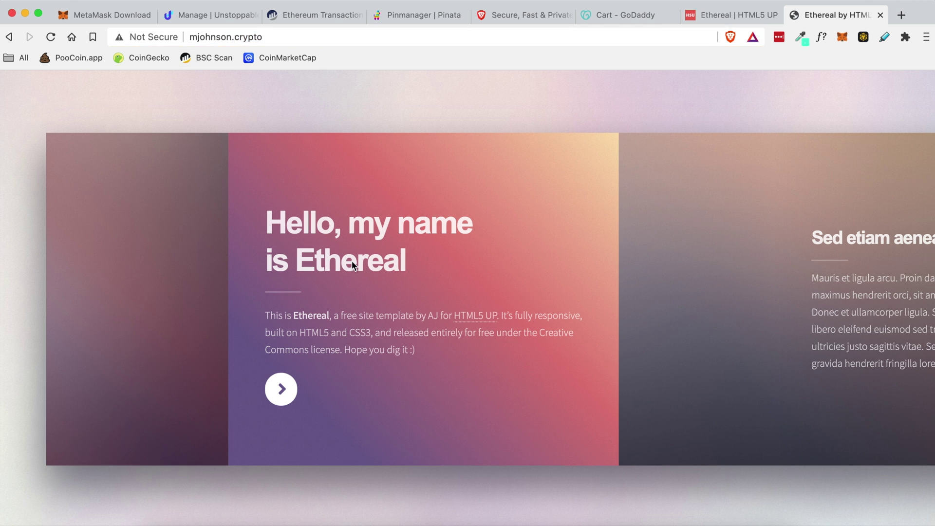
{"action": "left_click_drag", "start_coordinate": [231, 36], "coordinate": [273, 35]}
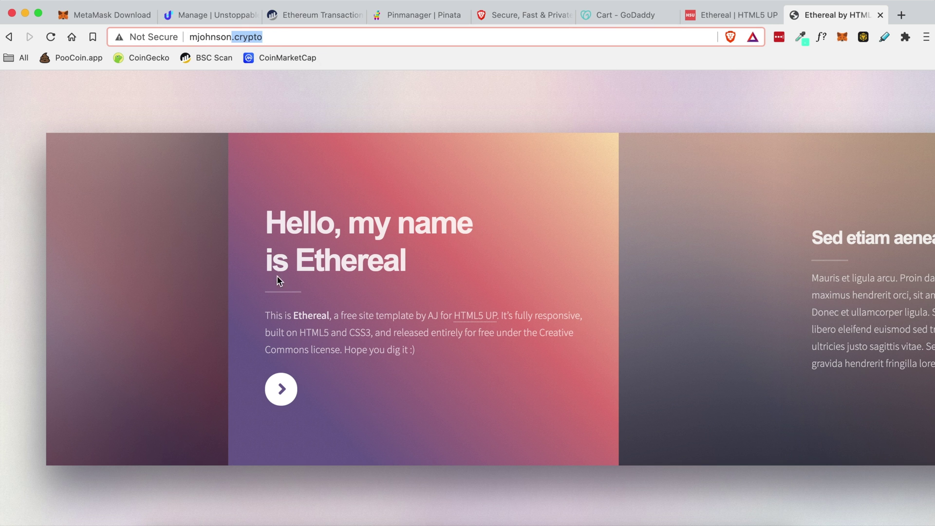
{"action": "scroll", "coordinate": [579, 274], "scroll_direction": "right", "scroll_amount": 3}
{"action": "scroll", "coordinate": [585, 277], "scroll_direction": "right", "scroll_amount": 10}
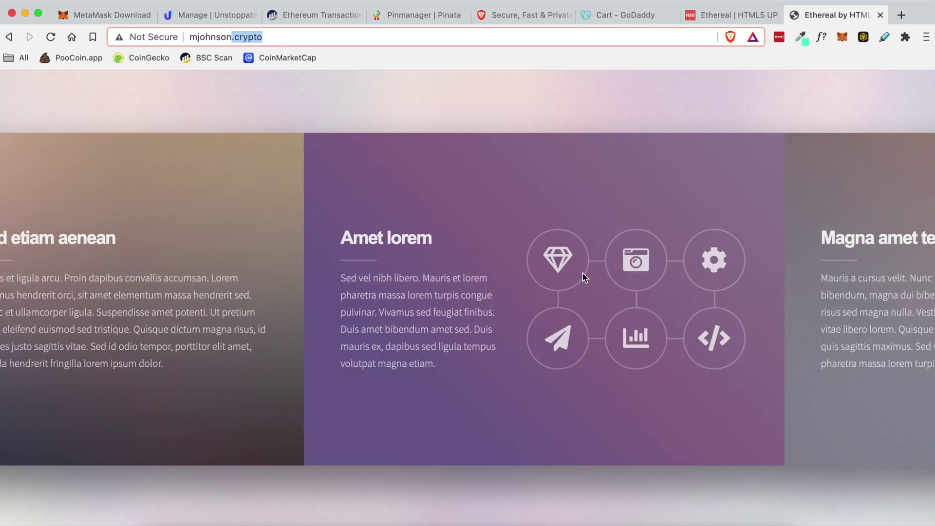
{"action": "scroll", "coordinate": [584, 277], "scroll_direction": "right", "scroll_amount": 15}
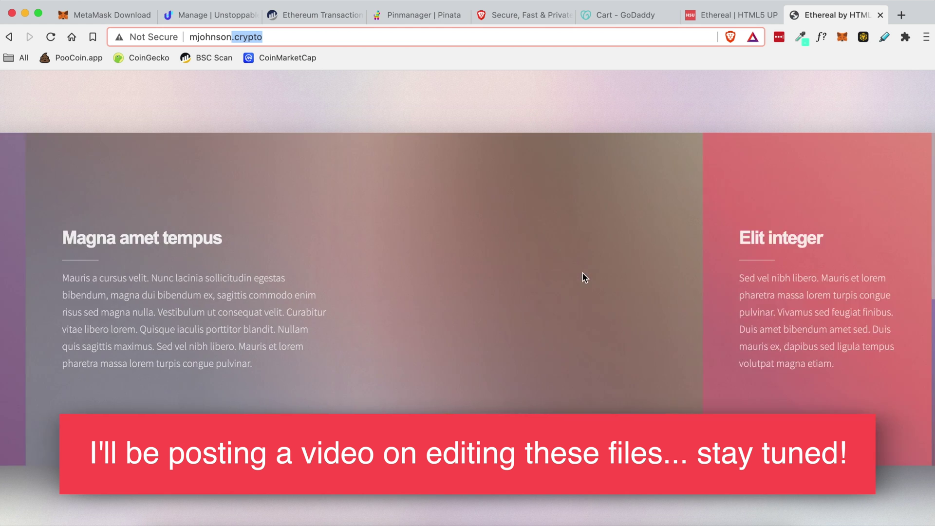
{"action": "scroll", "coordinate": [585, 279], "scroll_direction": "right", "scroll_amount": 15}
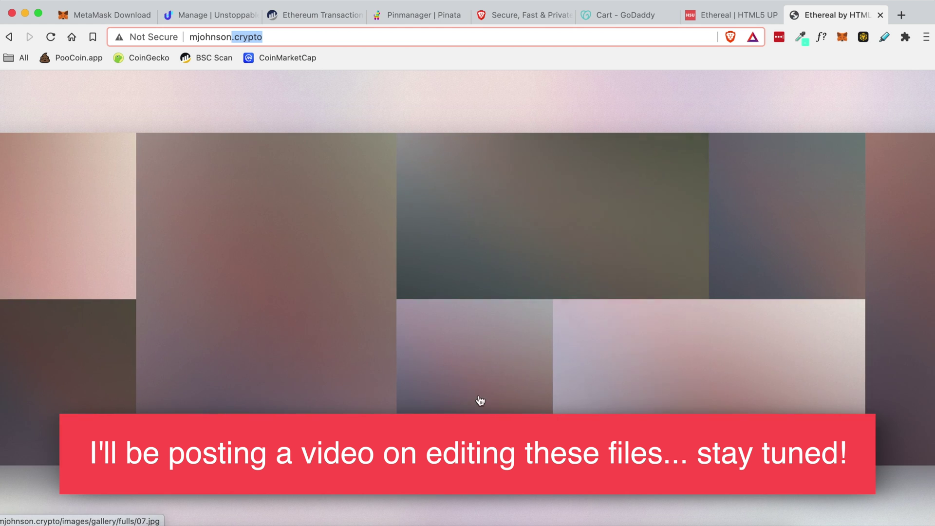
{"action": "scroll", "coordinate": [626, 292], "scroll_direction": "right", "scroll_amount": 5}
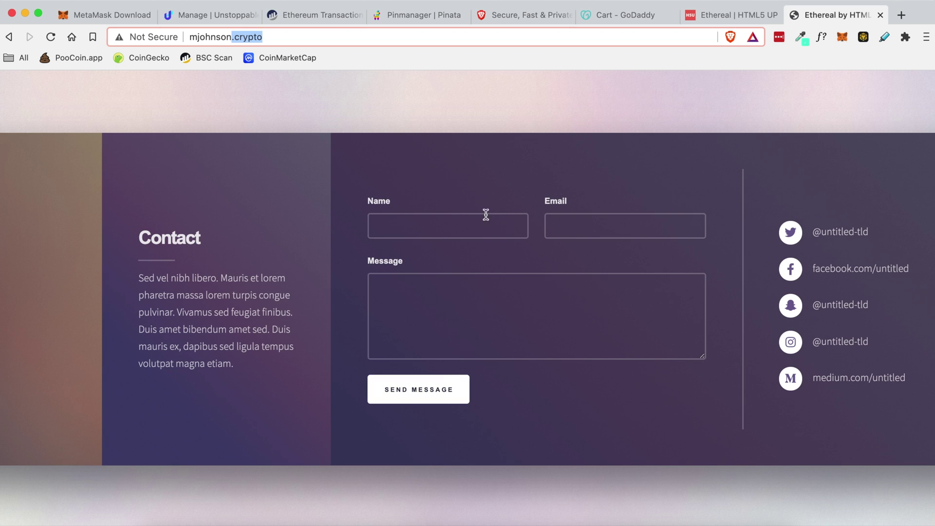
{"action": "scroll", "coordinate": [372, 187], "scroll_direction": "down", "scroll_amount": 10}
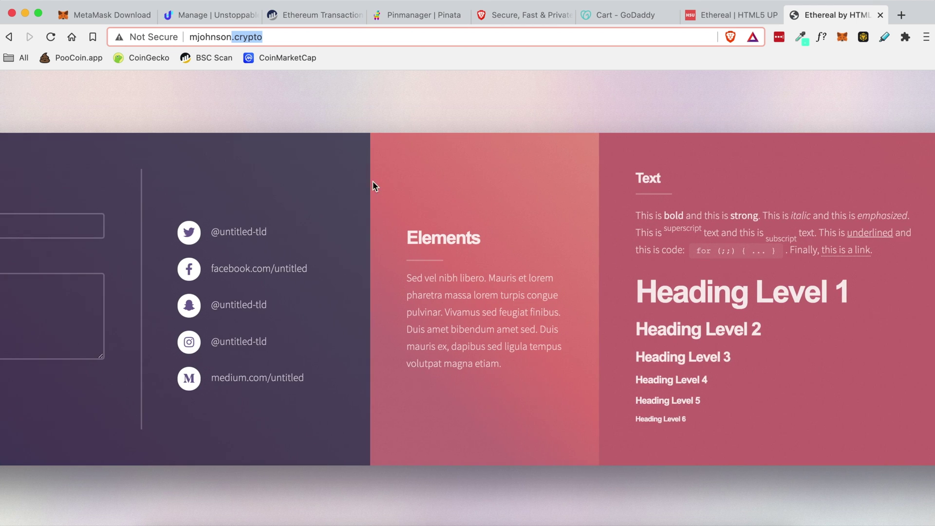
{"action": "scroll", "coordinate": [656, 195], "scroll_direction": "up", "scroll_amount": 15}
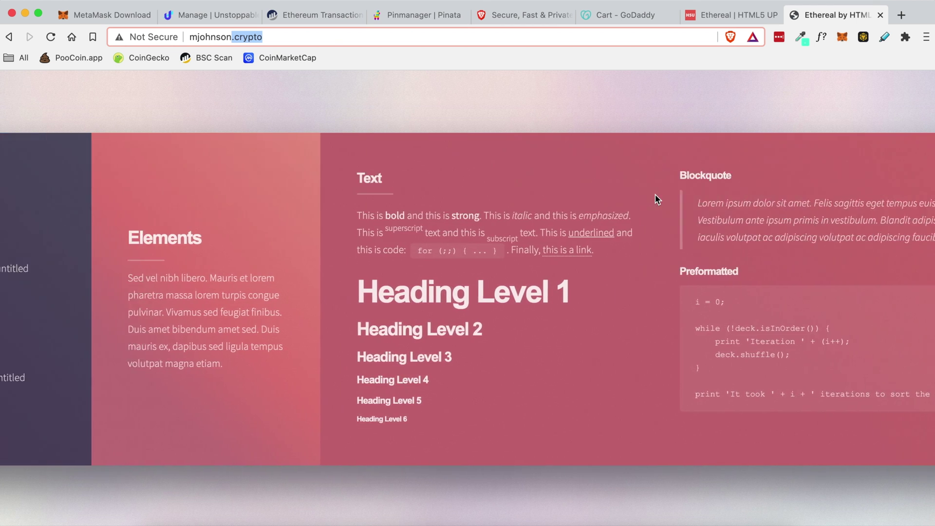
{"action": "scroll", "coordinate": [656, 200], "scroll_direction": "up", "scroll_amount": 10}
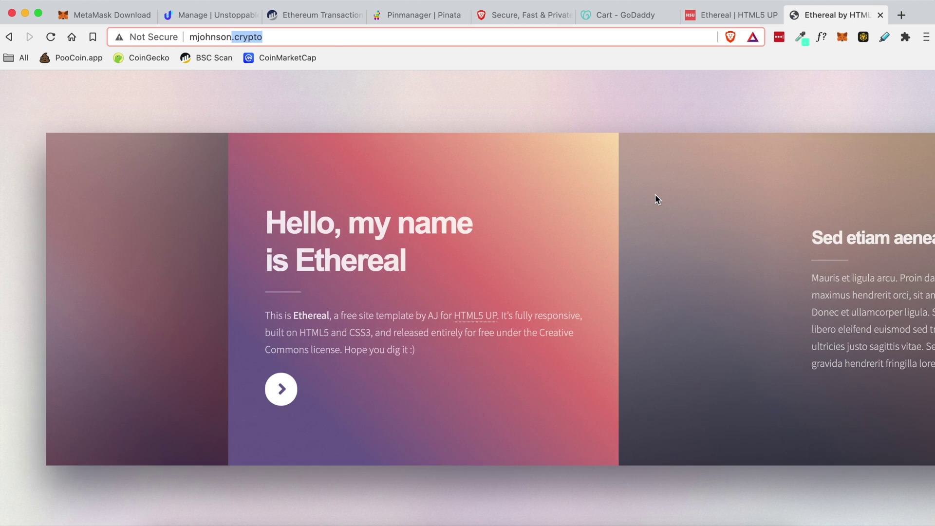
{"action": "left_click", "coordinate": [276, 388]}
{"action": "scroll", "coordinate": [375, 235], "scroll_direction": "down", "scroll_amount": 5}
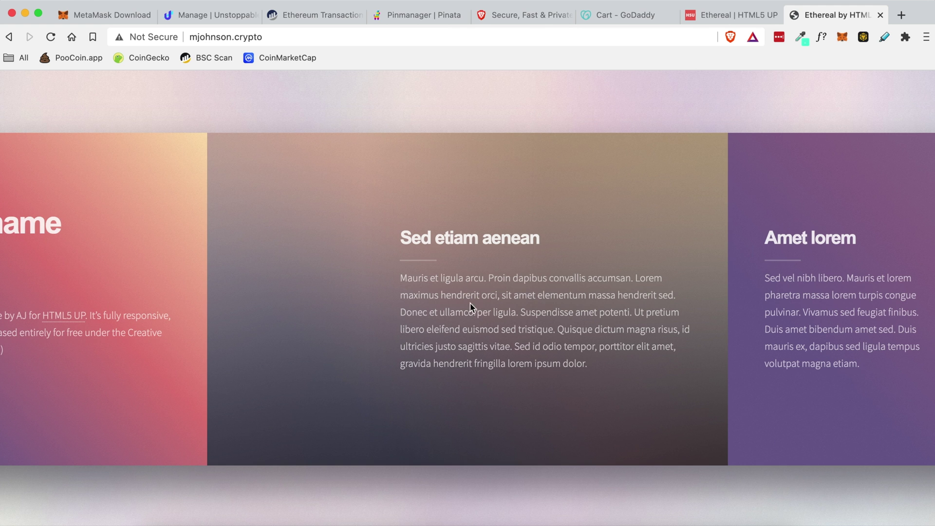
{"action": "scroll", "coordinate": [677, 296], "scroll_direction": "down", "scroll_amount": 7}
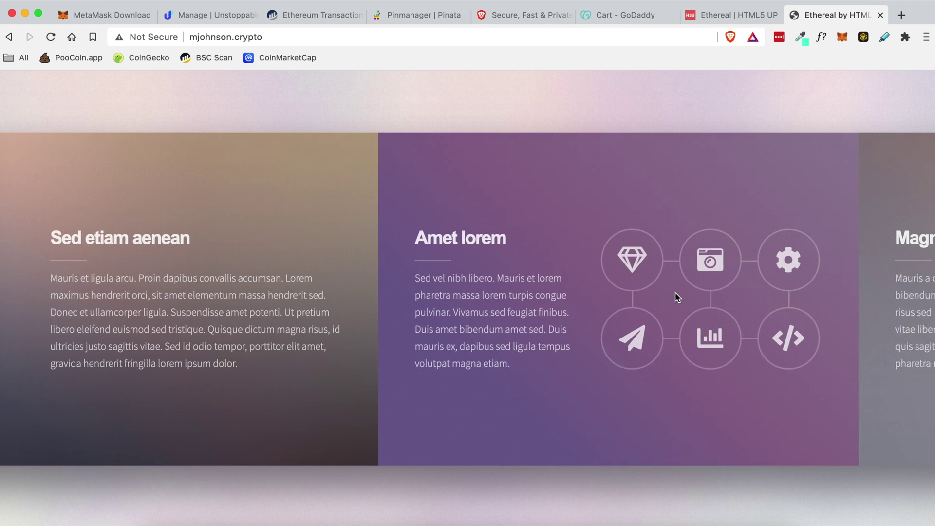
{"action": "scroll", "coordinate": [675, 291], "scroll_direction": "down", "scroll_amount": 4}
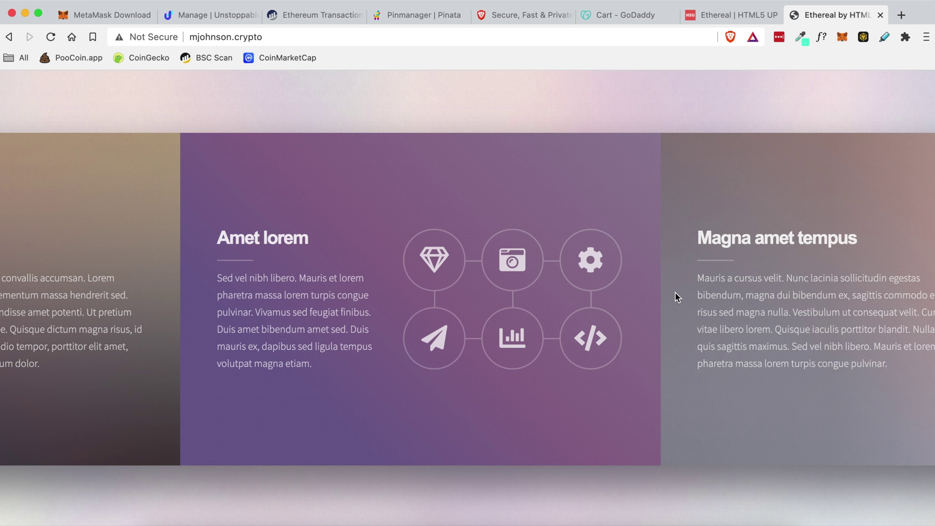
{"action": "scroll", "coordinate": [675, 291], "scroll_direction": "down", "scroll_amount": 1}
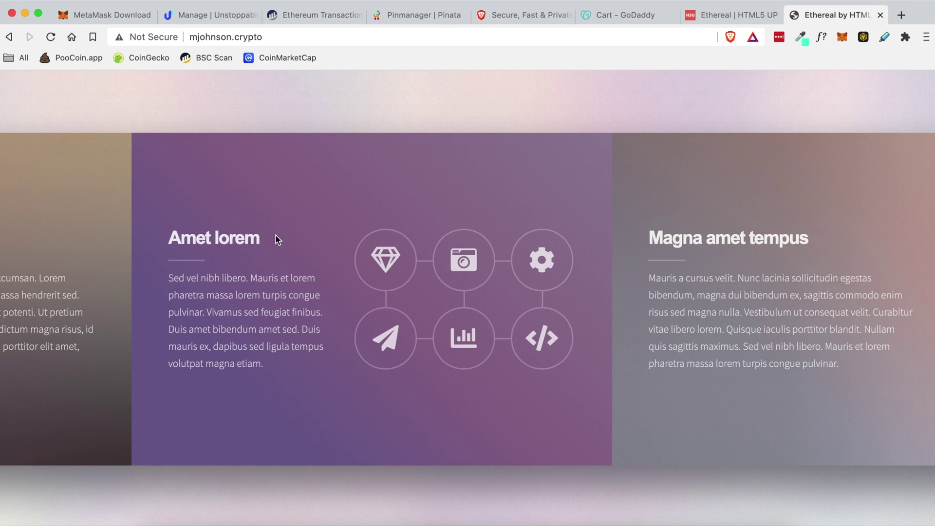
{"action": "scroll", "coordinate": [273, 237], "scroll_direction": "up", "scroll_amount": 12}
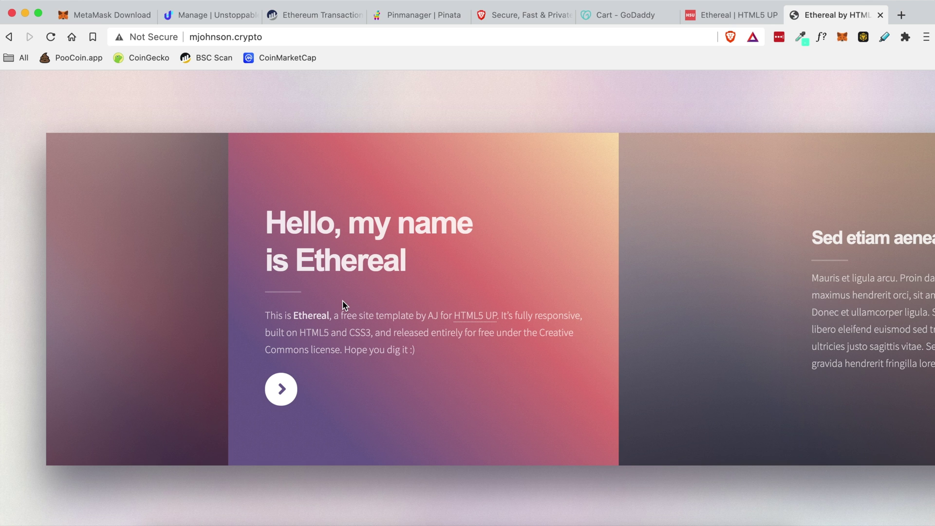
- Return to the Pinata Pin Manager tab listing html5up-ethereal and mjohnson.crypto
{"action": "left_click", "coordinate": [419, 14]}
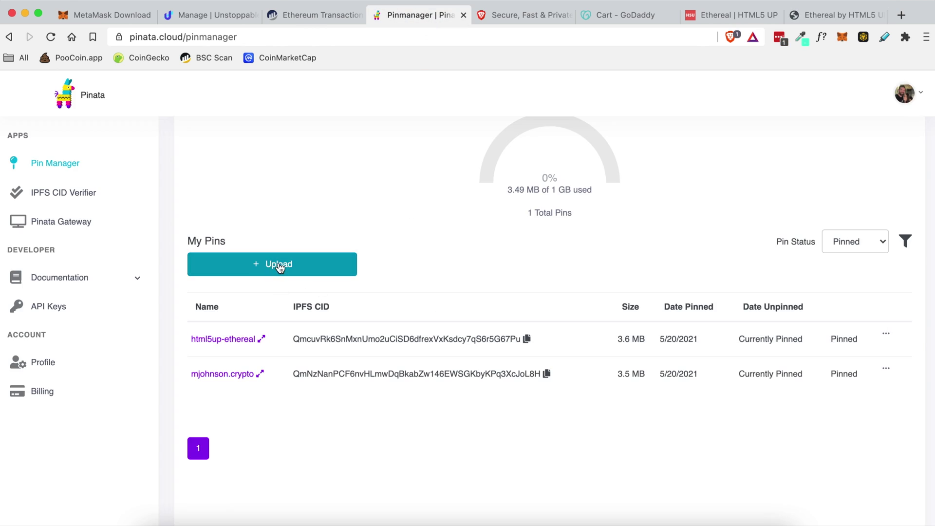